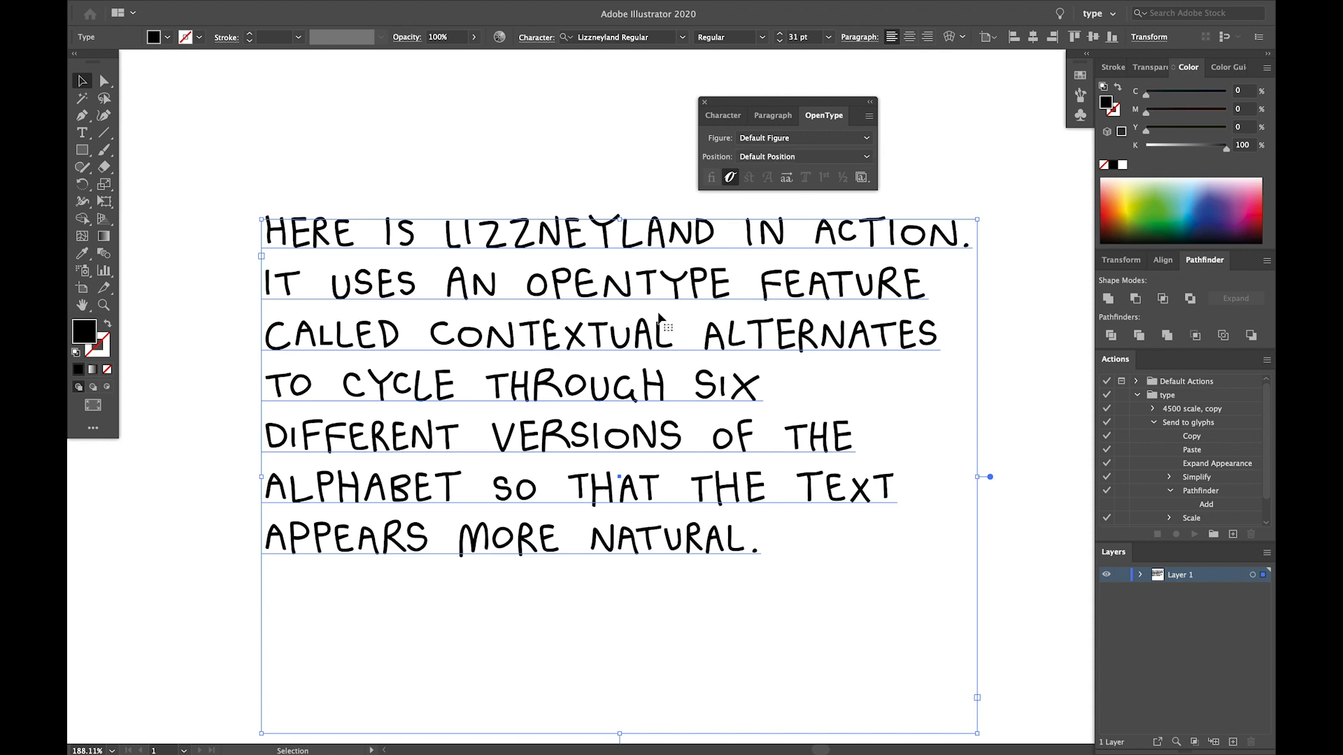
Step: Turn Contextual Alternates off and back on for the paragraph to compare the lettering
left_click(731, 178)
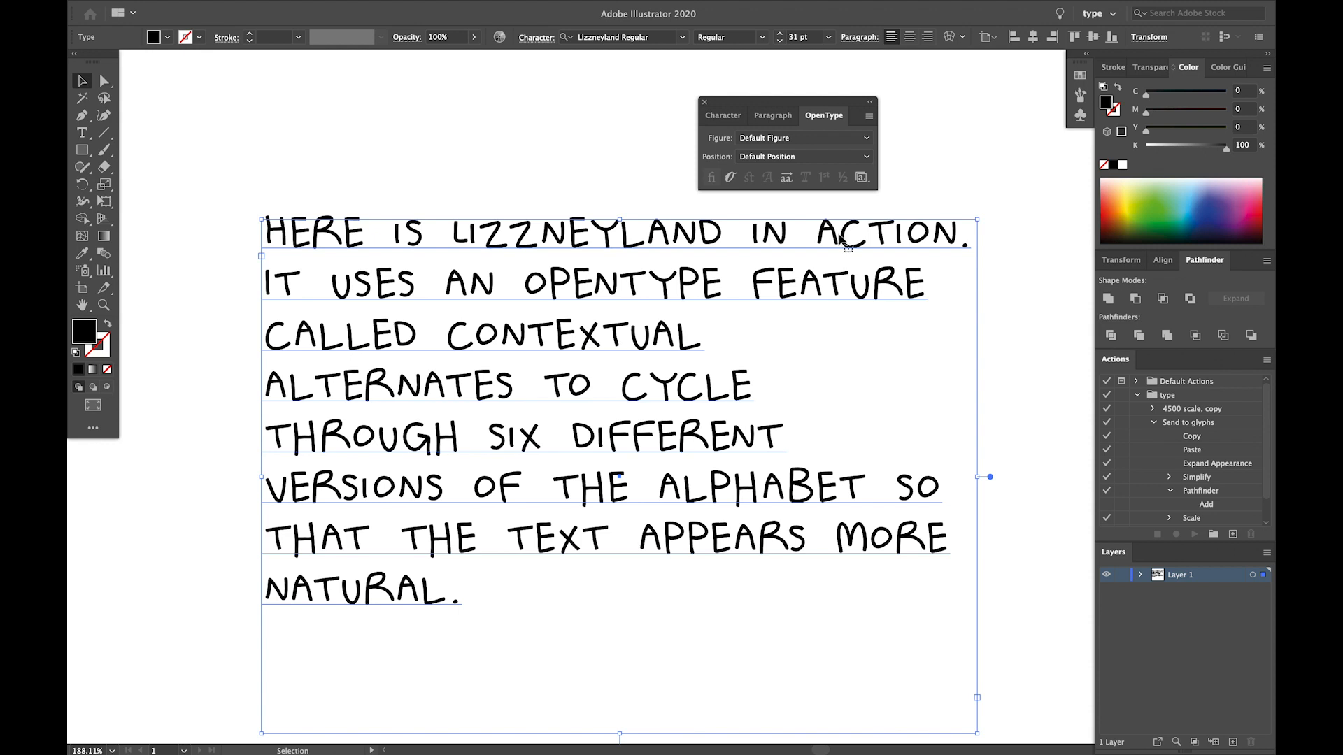
left_click(730, 177)
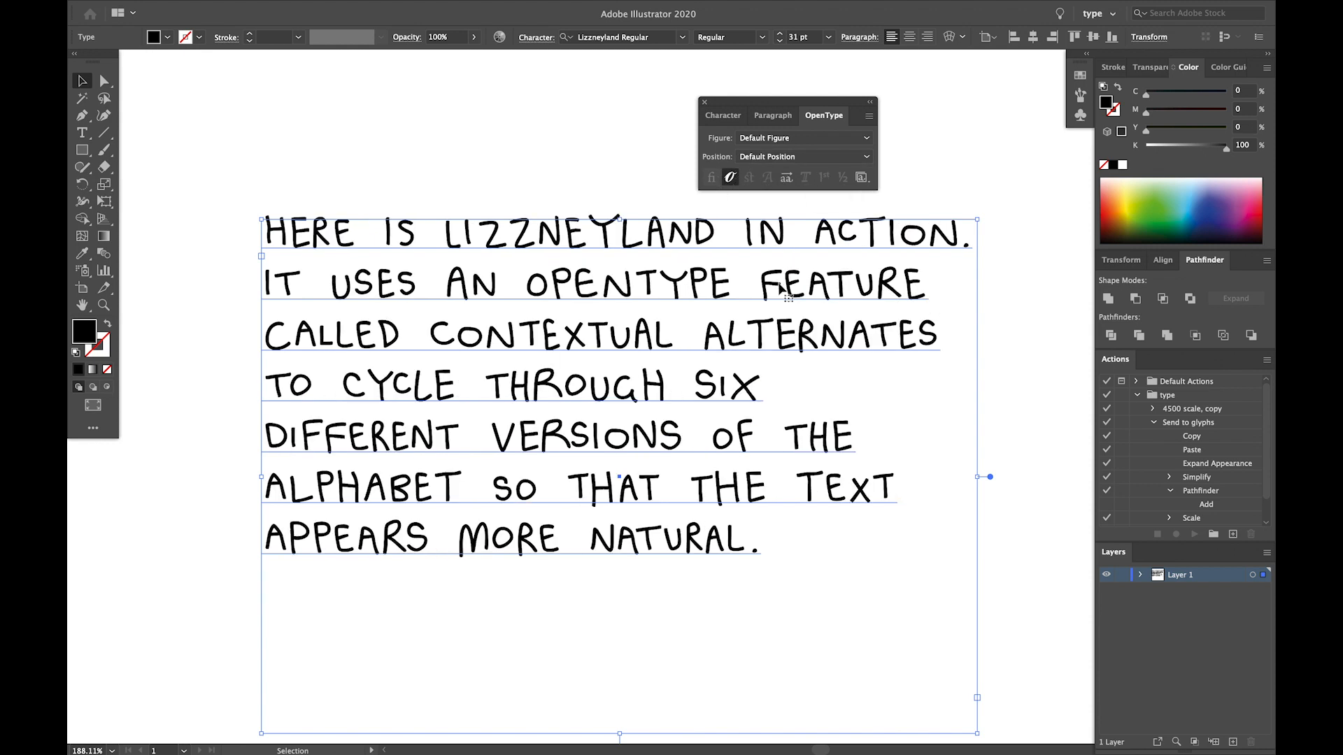
Step: Try several alternate glyphs for the T in "ALTERNATES" and keep the stylistic Set 5 version
double_click(744, 337)
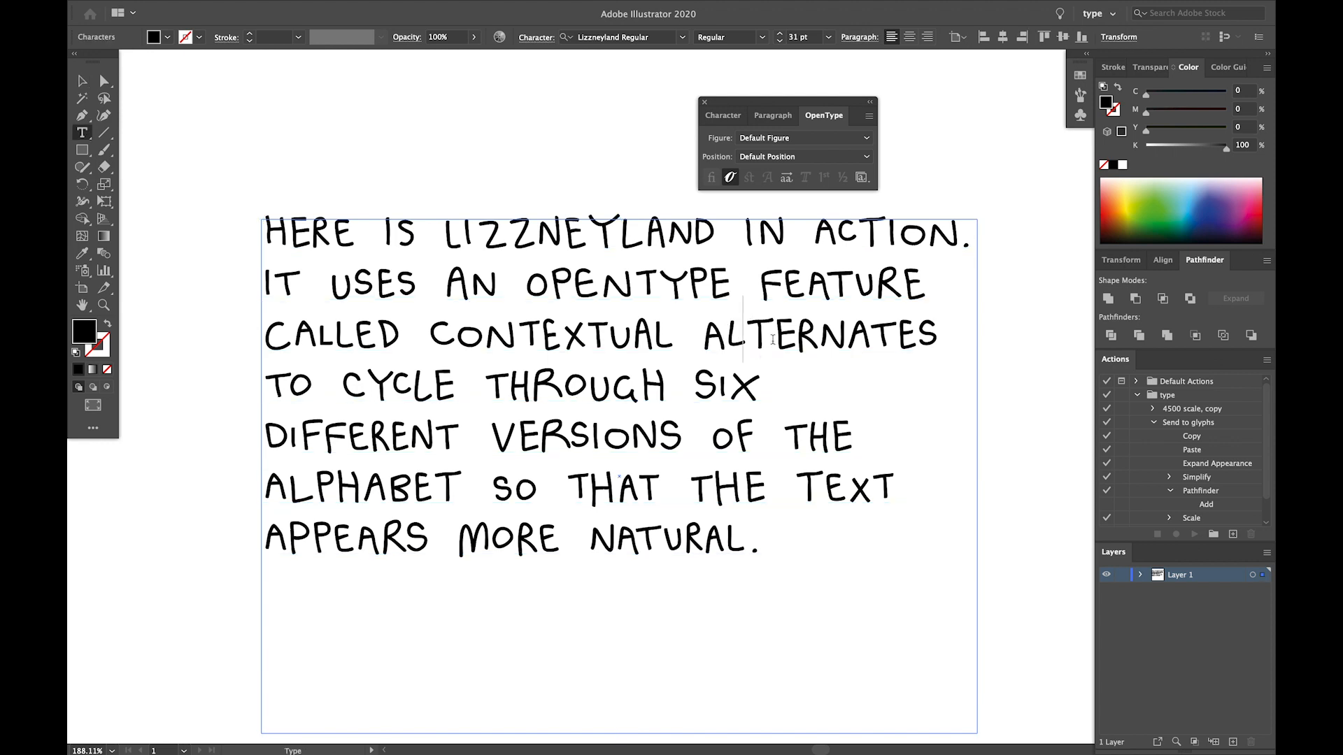
left_click_drag(774, 339, 754, 339)
mouse_move(759, 346)
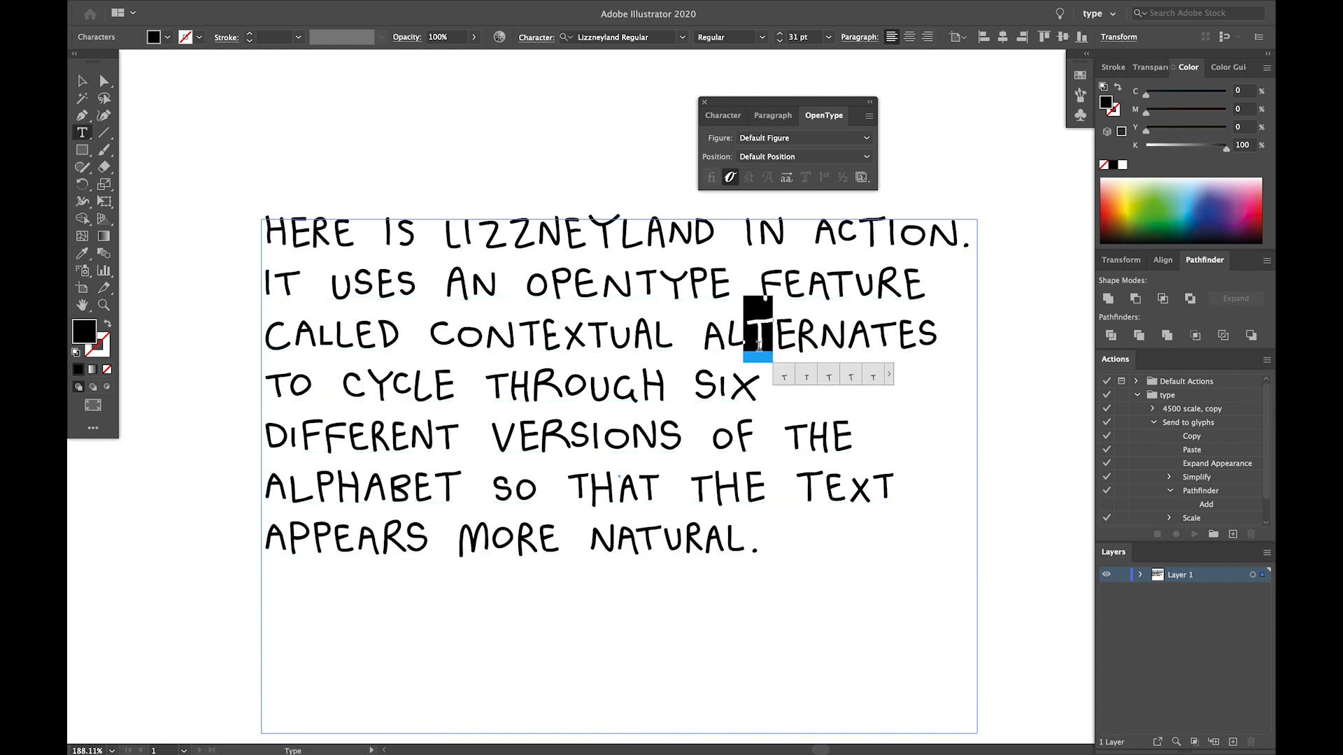
left_click(804, 376)
left_click(819, 377)
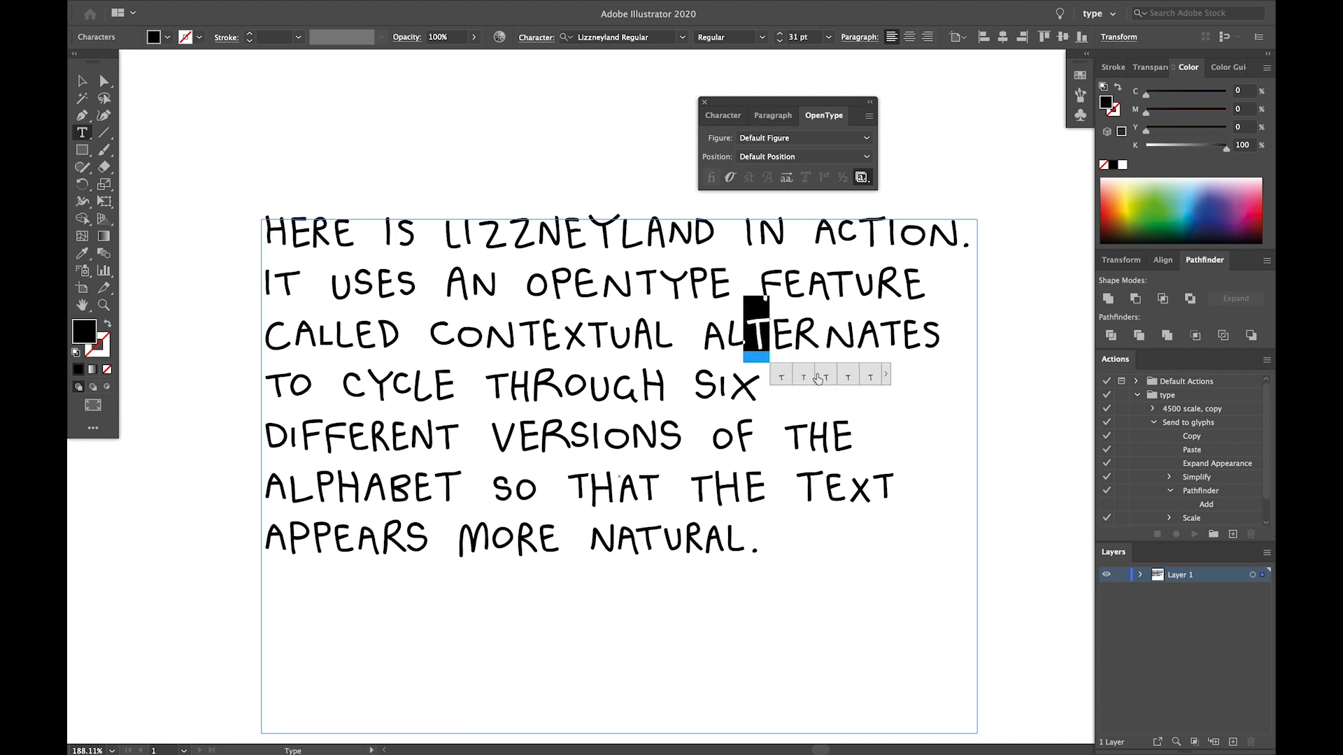
left_click(848, 378)
left_click(869, 379)
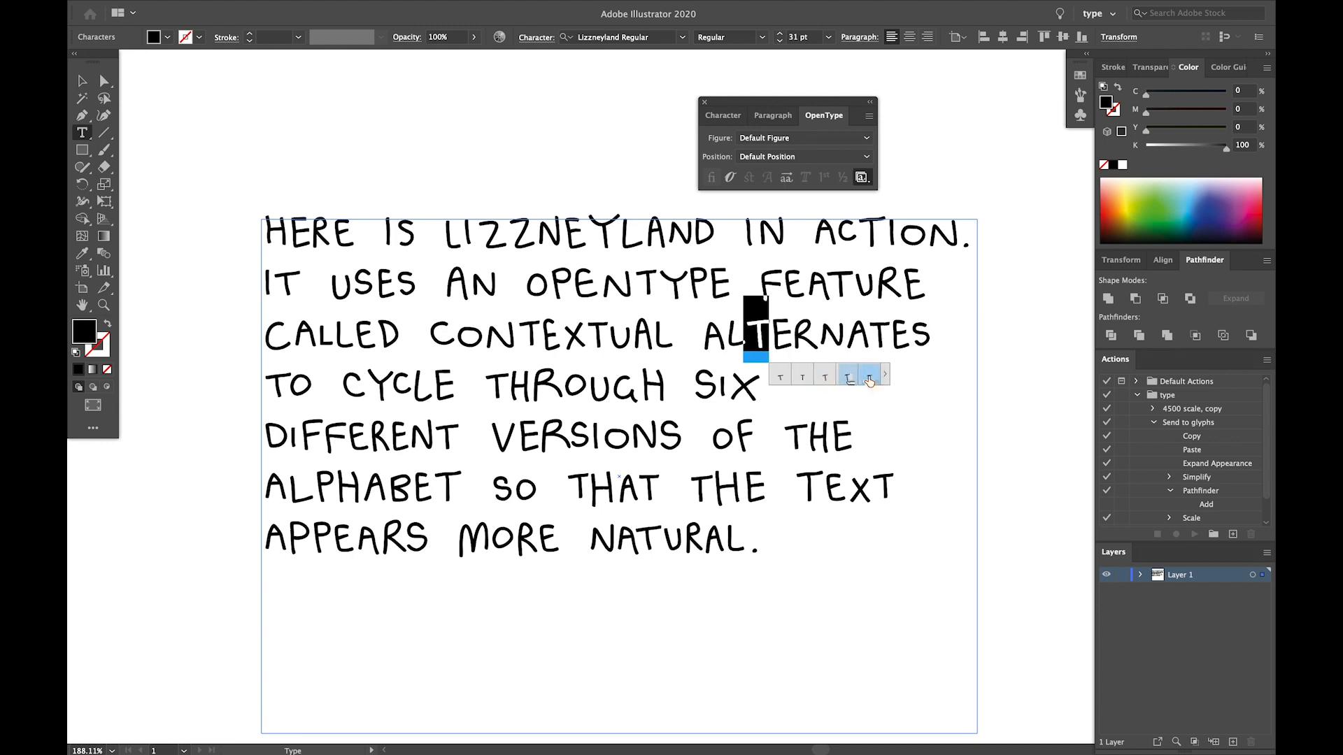
left_click(869, 379)
left_click(869, 379)
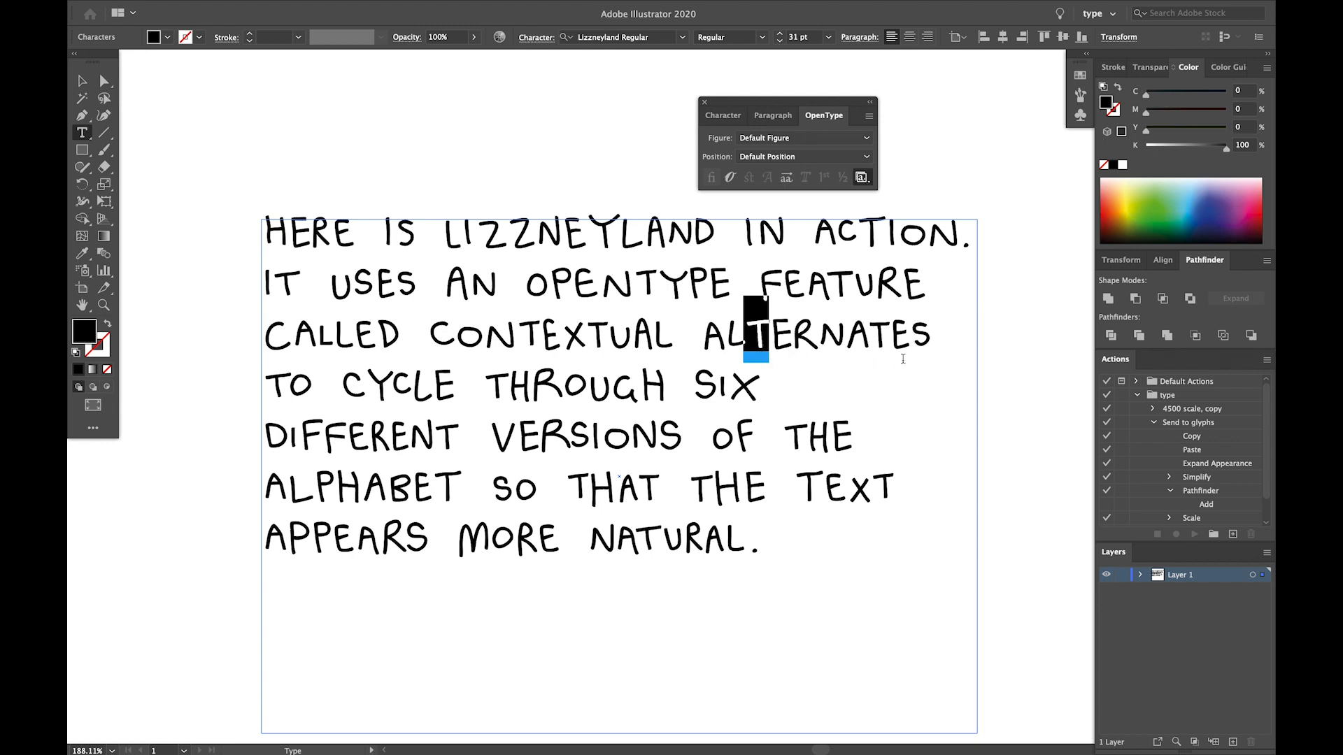
left_click(861, 177)
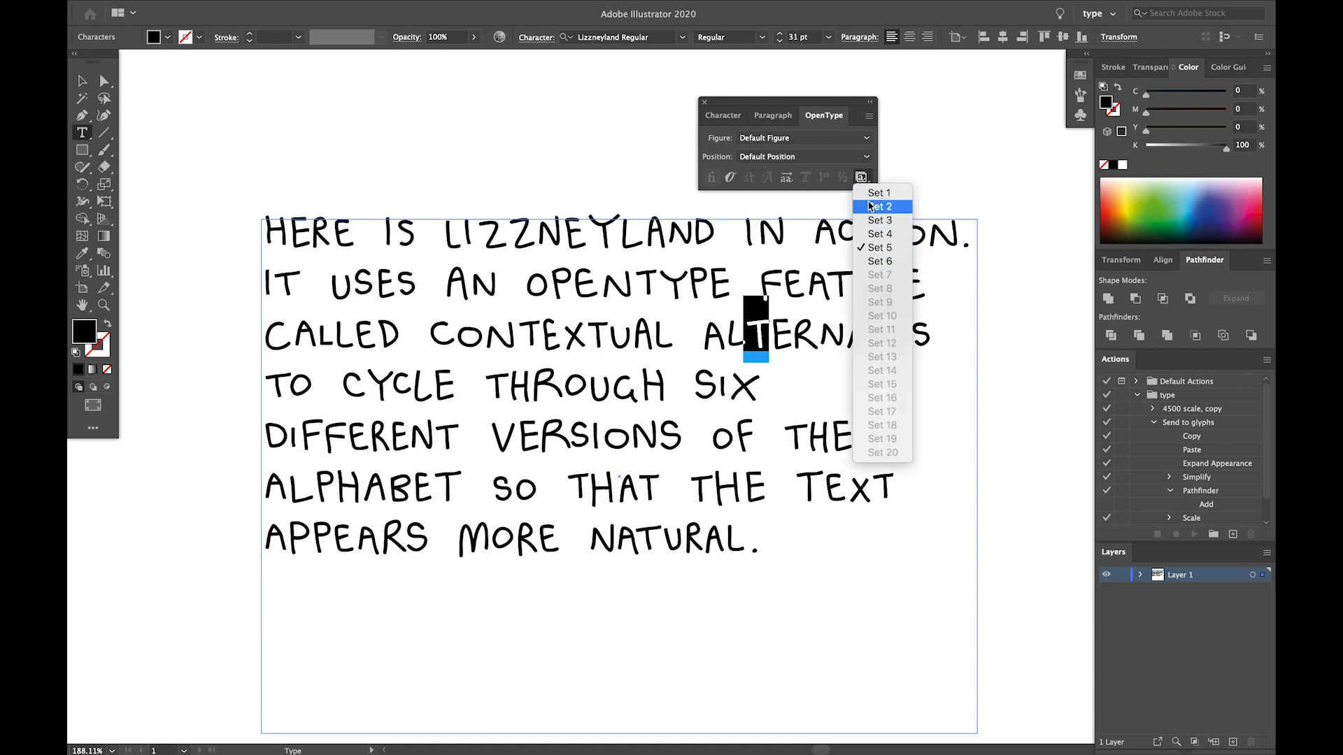
left_click(365, 105)
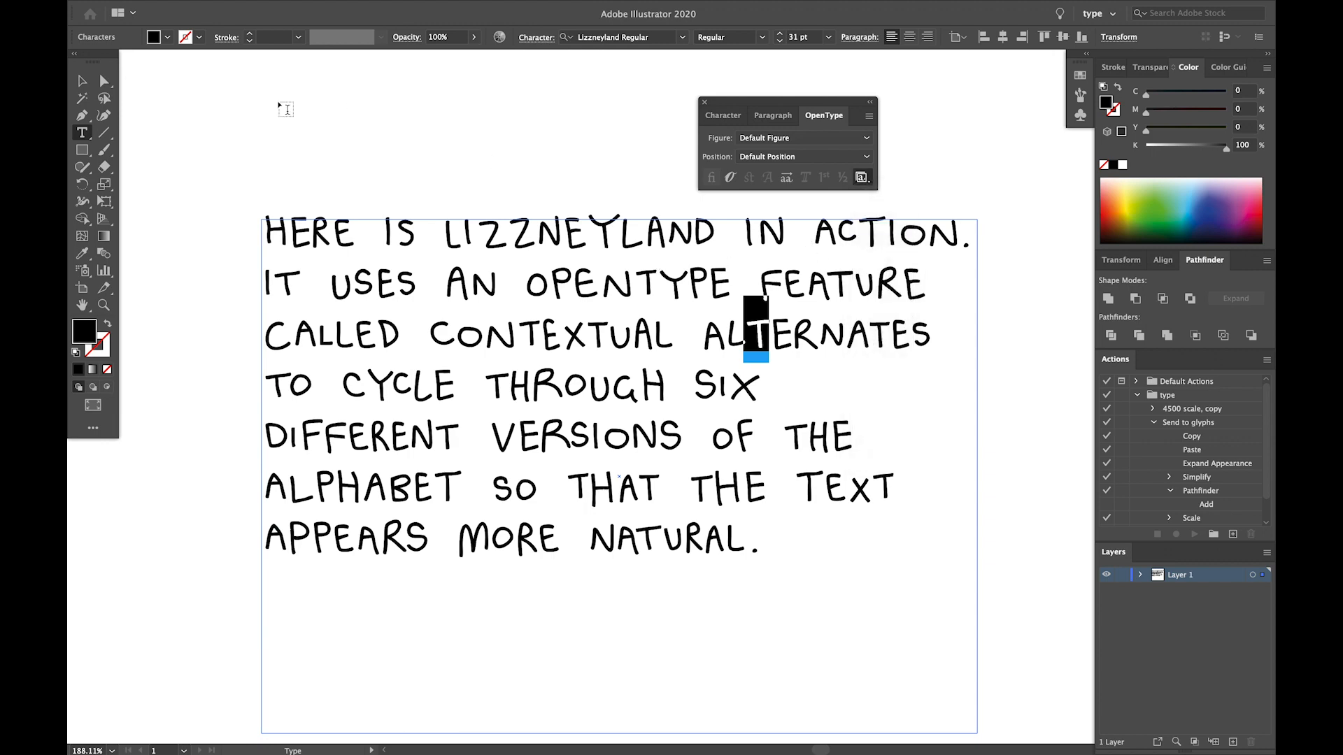
Step: Duplicate the paragraph's text frame into the empty area below the original
left_click(84, 81)
scroll(402, 325, "down", 2)
scroll(402, 325, "right", 1)
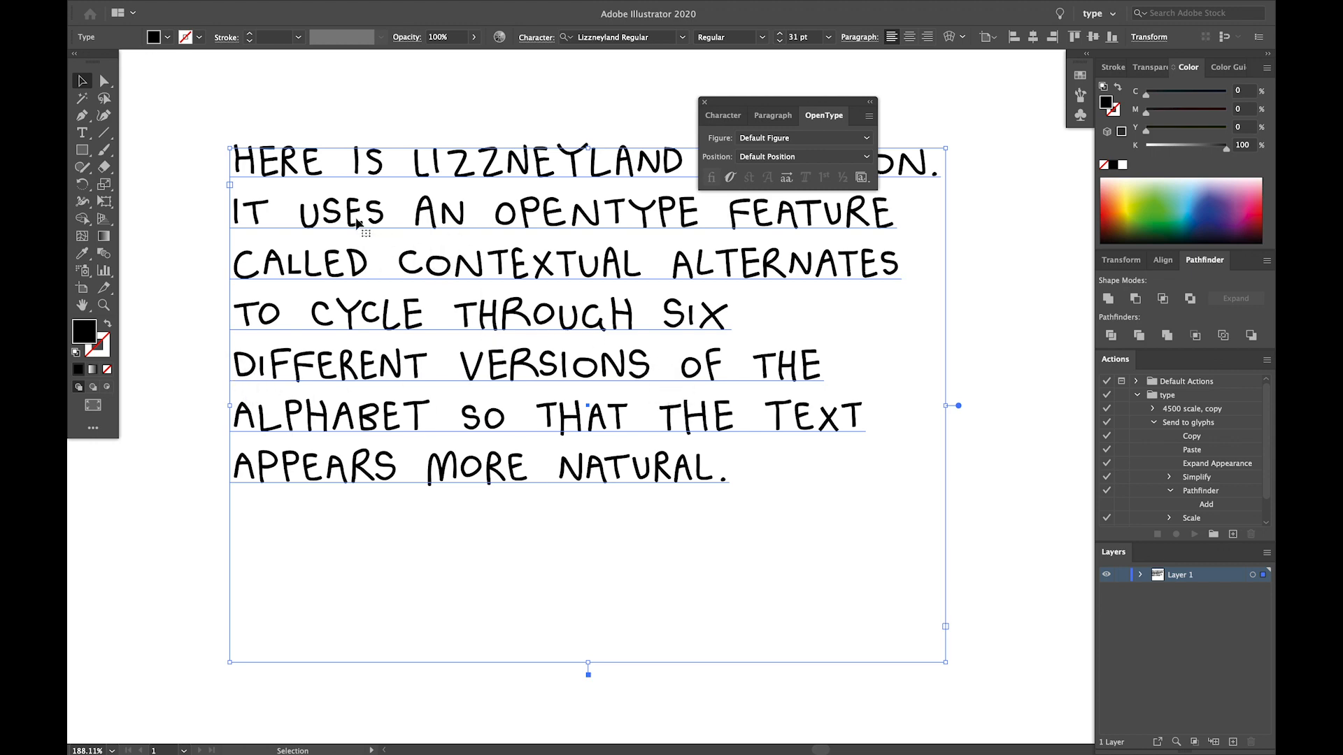
scroll(467, 194, "down", 5)
scroll(467, 194, "right", 1)
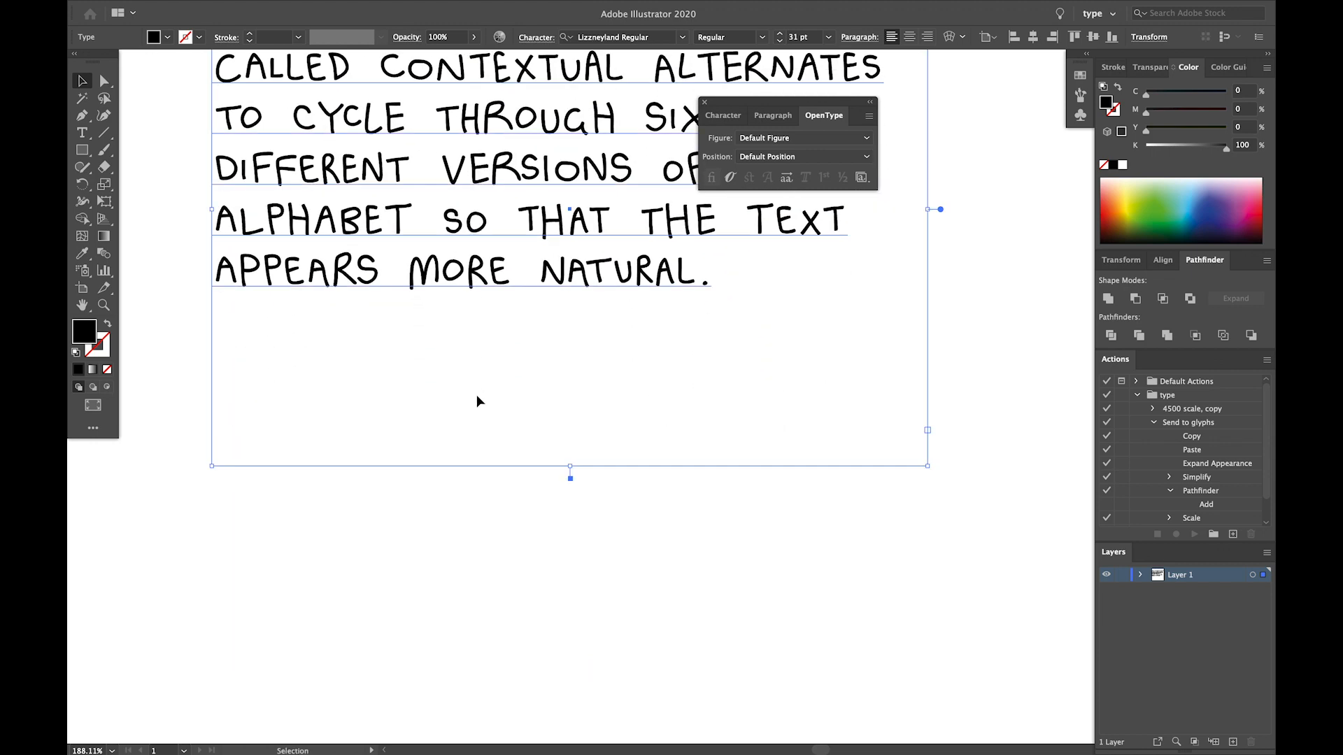
scroll(491, 241, "down", 2)
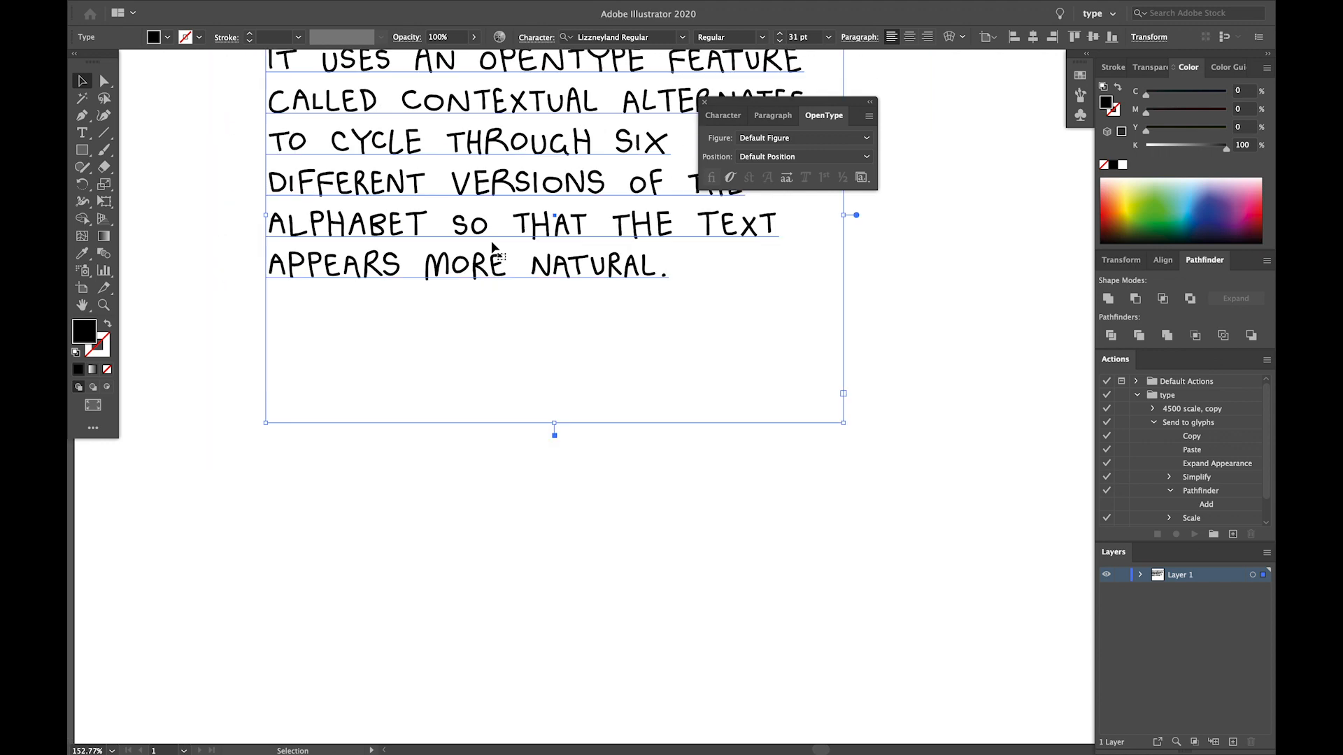
left_click(481, 222)
left_click_drag(481, 223, 509, 553)
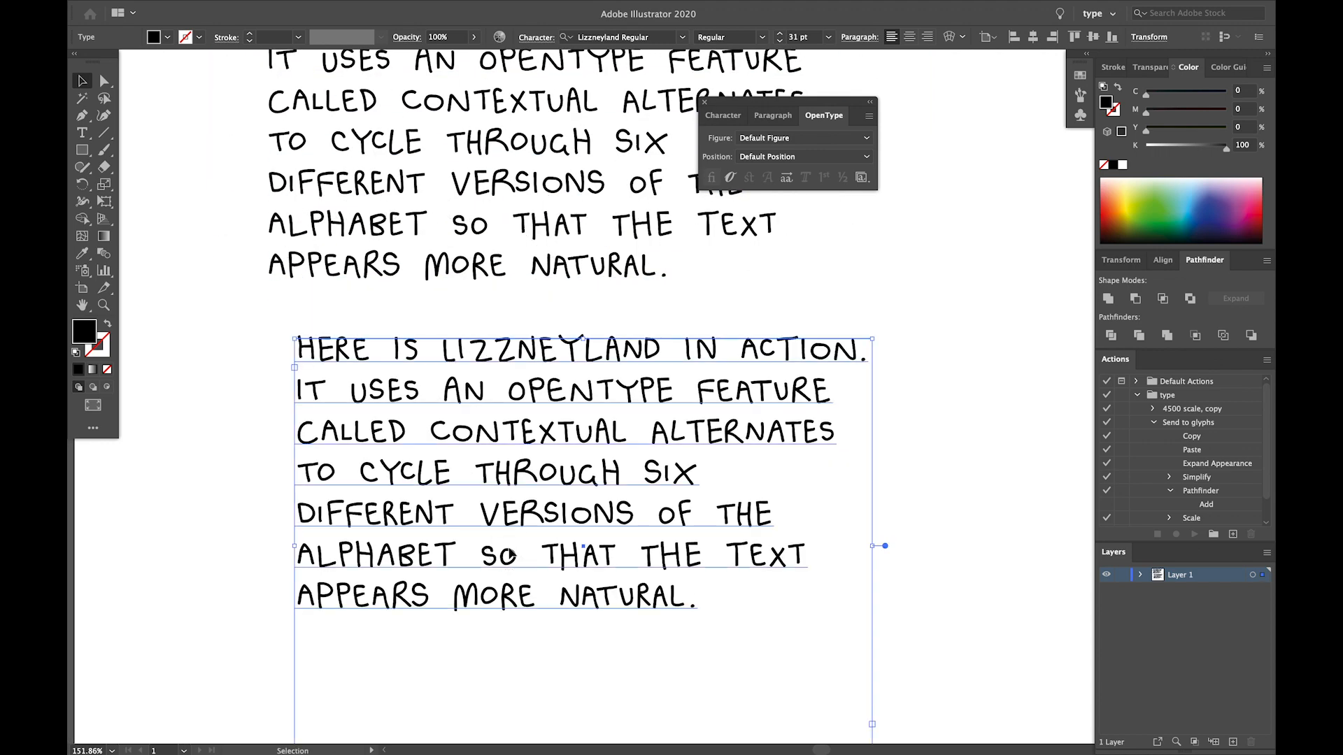
Step: Replace all the text in the duplicated frame with "HELLO YOU."
double_click(509, 553)
key("ctrl+a")
type("HELLO You")
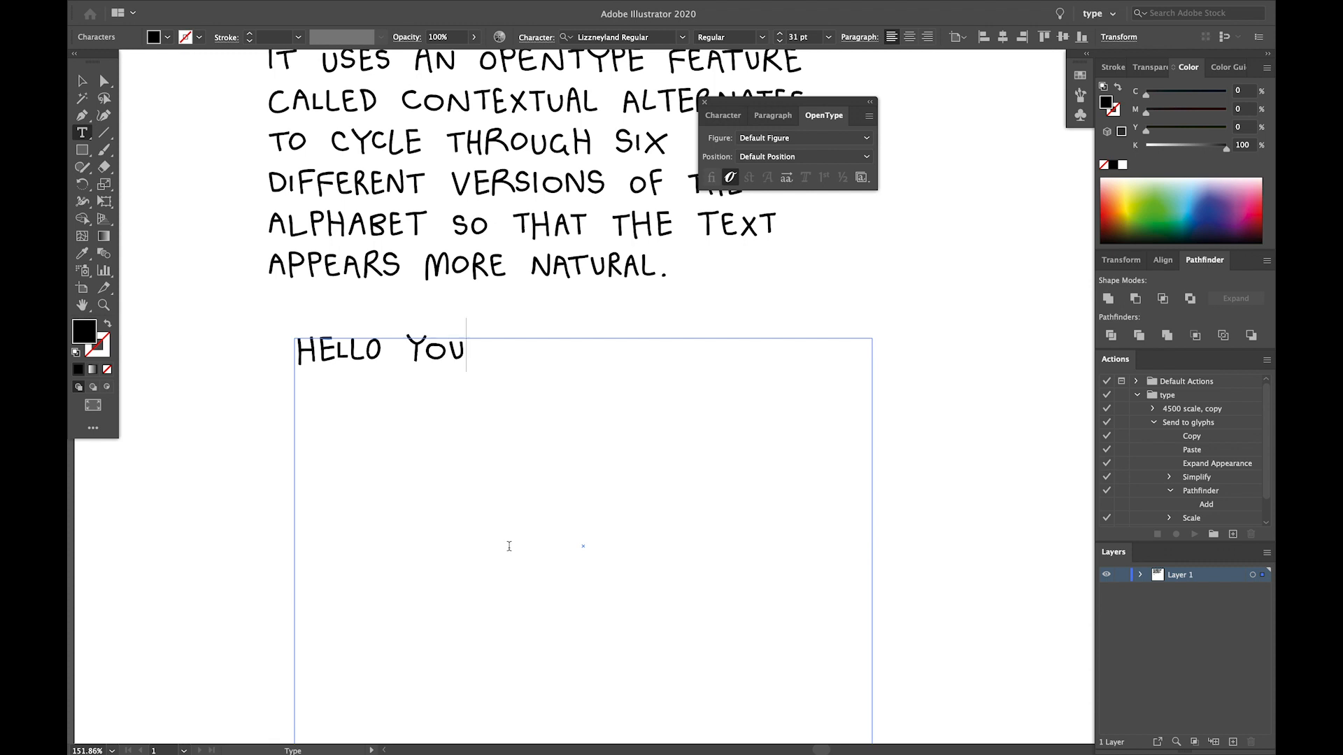
type(".")
left_click(82, 80)
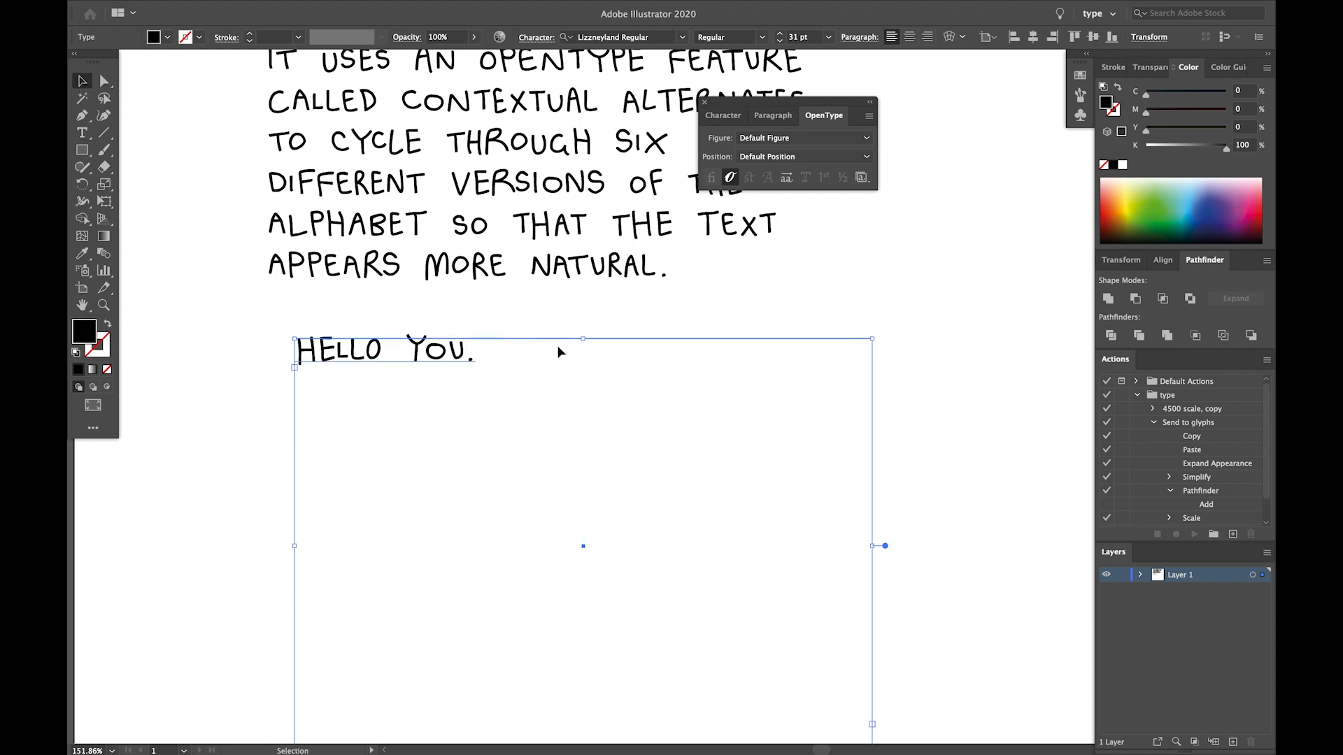
Step: Shrink the "HELLO YOU." text frame so the words wrap onto two lines
left_click_drag(872, 340, 556, 519)
left_click_drag(434, 535, 427, 405)
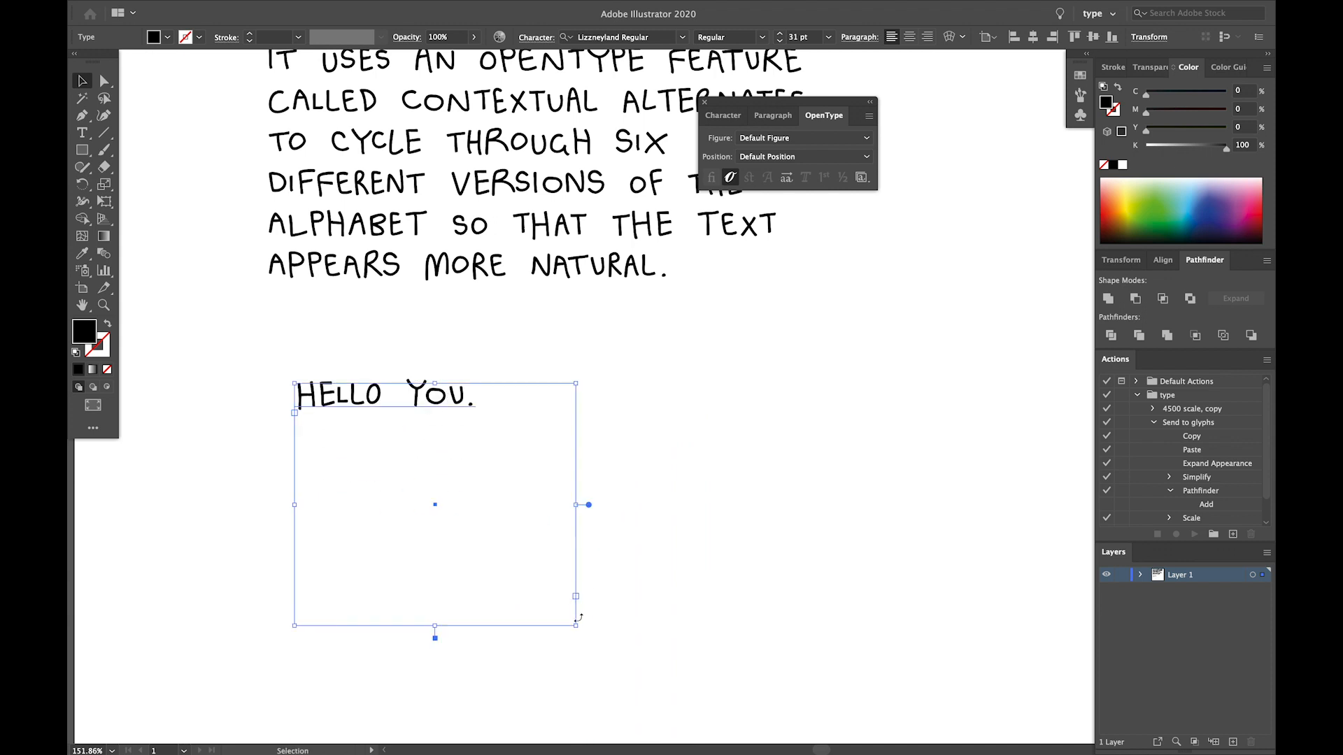
left_click_drag(576, 626, 422, 470)
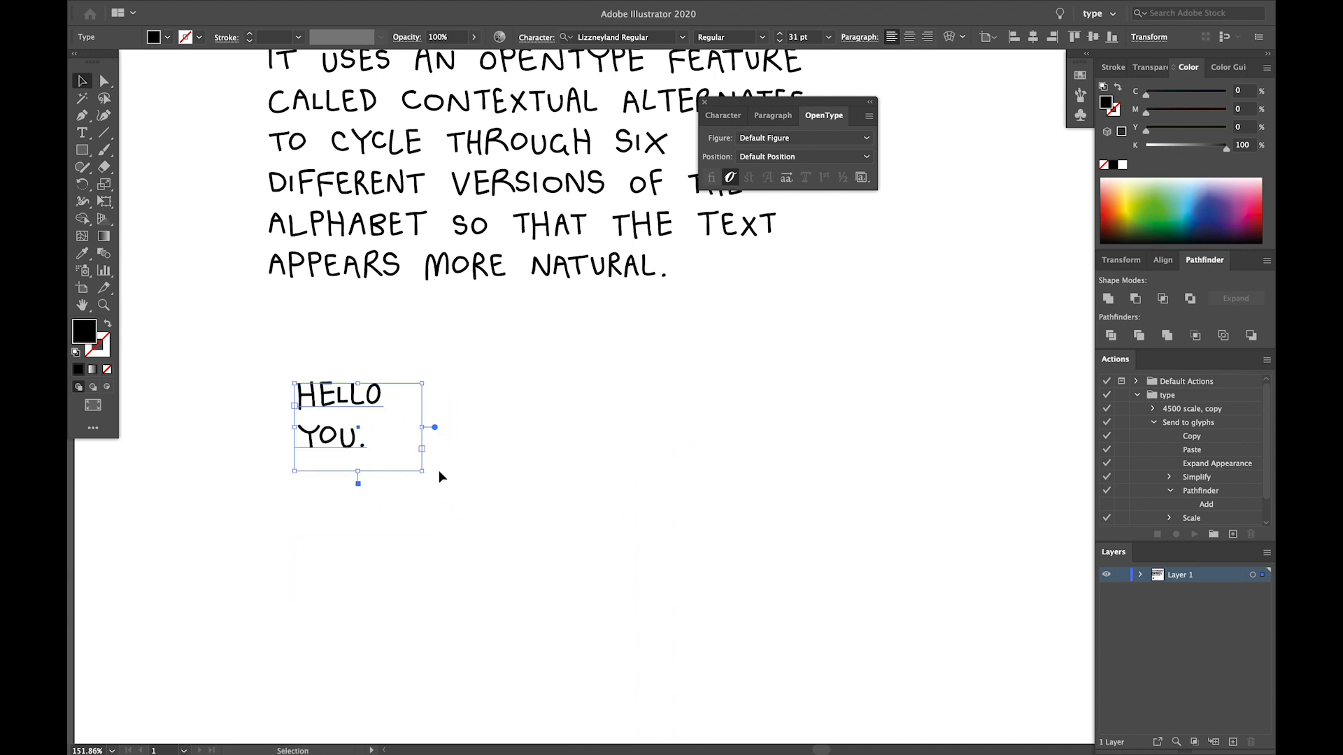
Step: Duplicate the "HELLO YOU." frame twice to form a row of three
left_click(458, 476)
left_click(338, 402)
left_click_drag(338, 402, 732, 395)
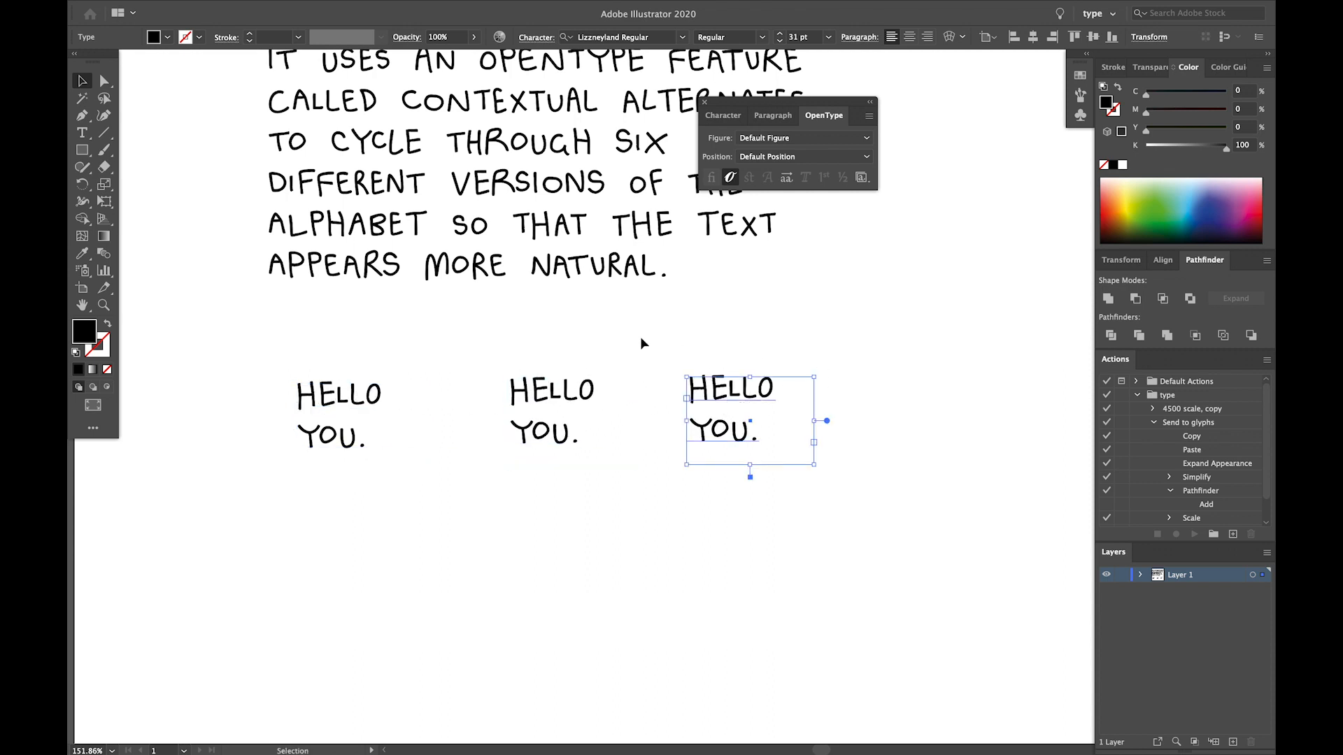
Step: Toggle Contextual Alternates off and on for the middle "HELLO YOU." copy and apply stylistic Set 1 to it
left_click(595, 398)
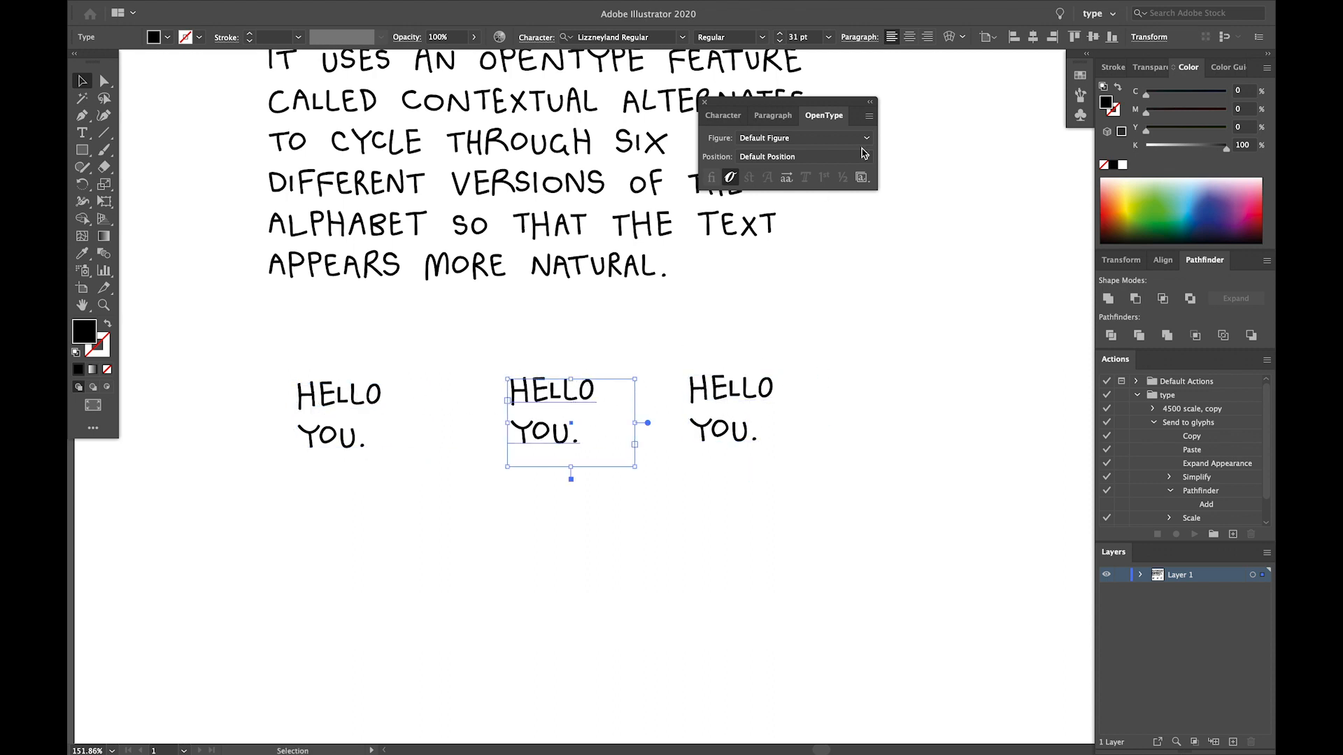
left_click(731, 178)
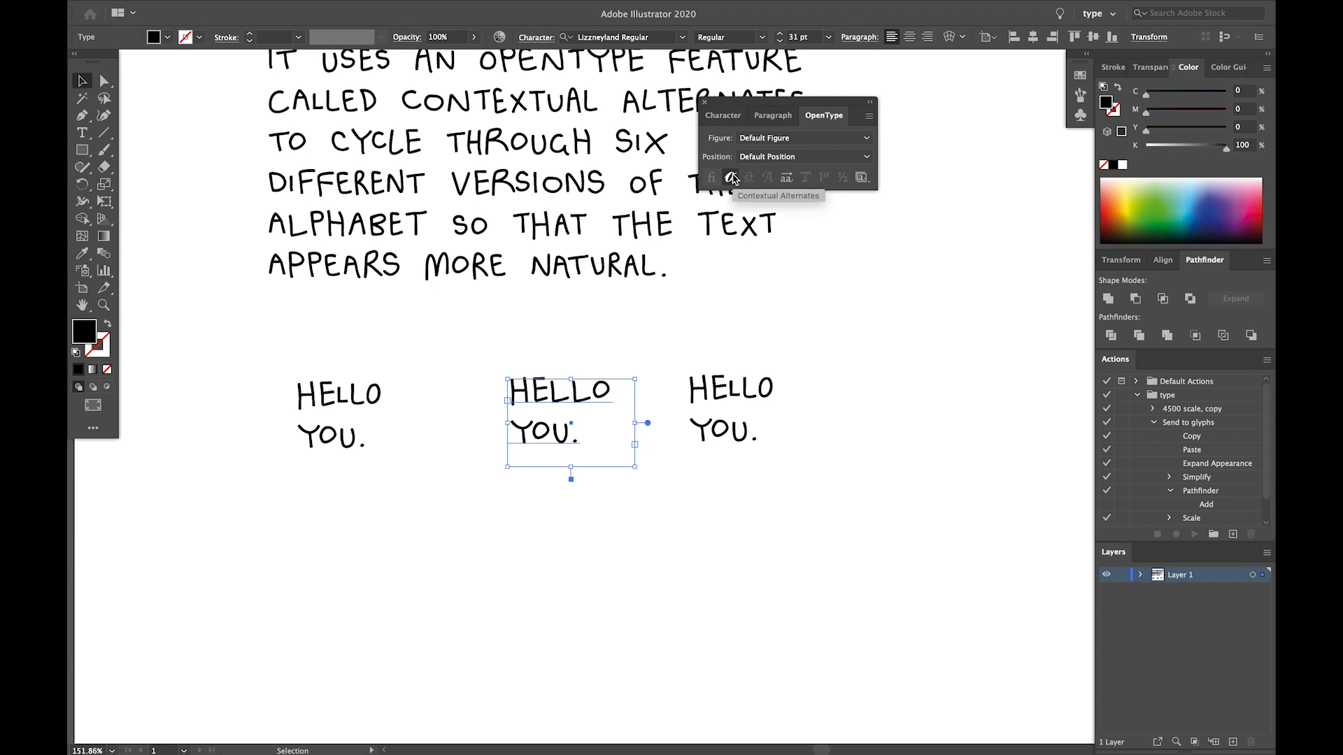
left_click(731, 177)
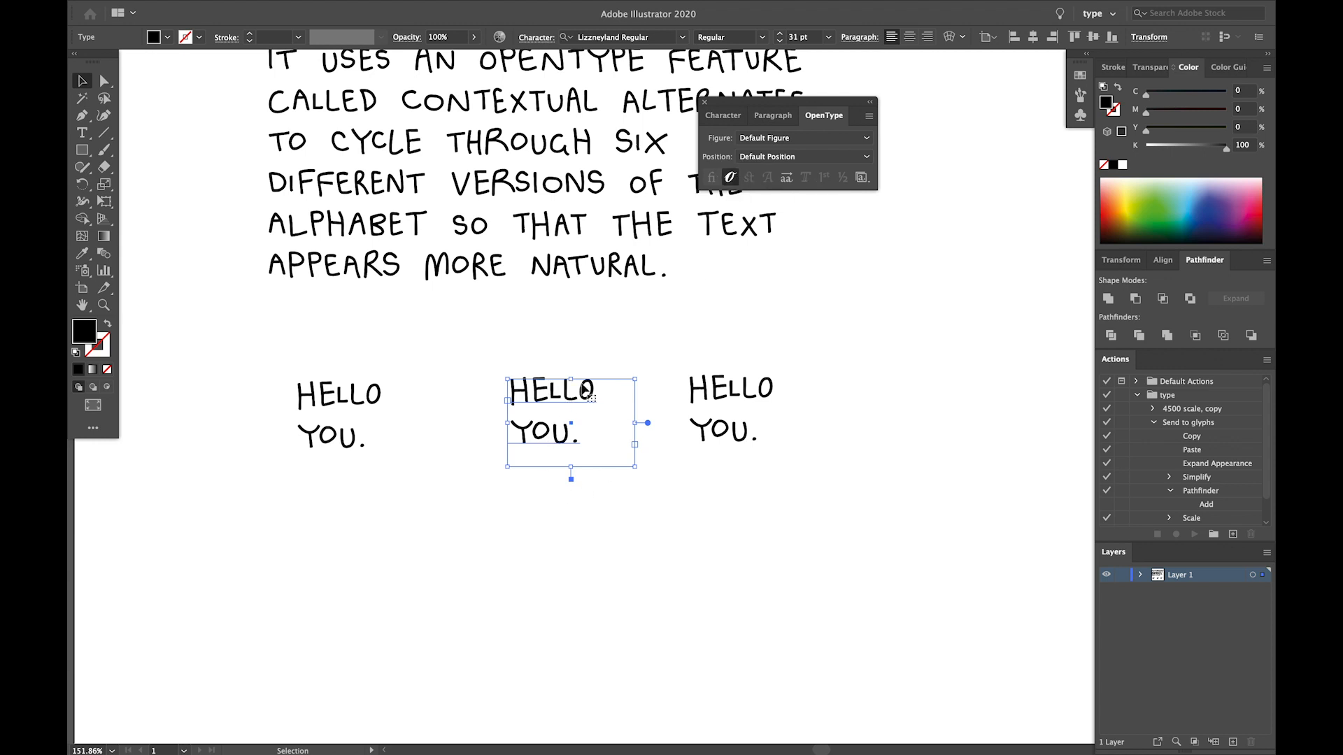
left_click(861, 178)
left_click(867, 194)
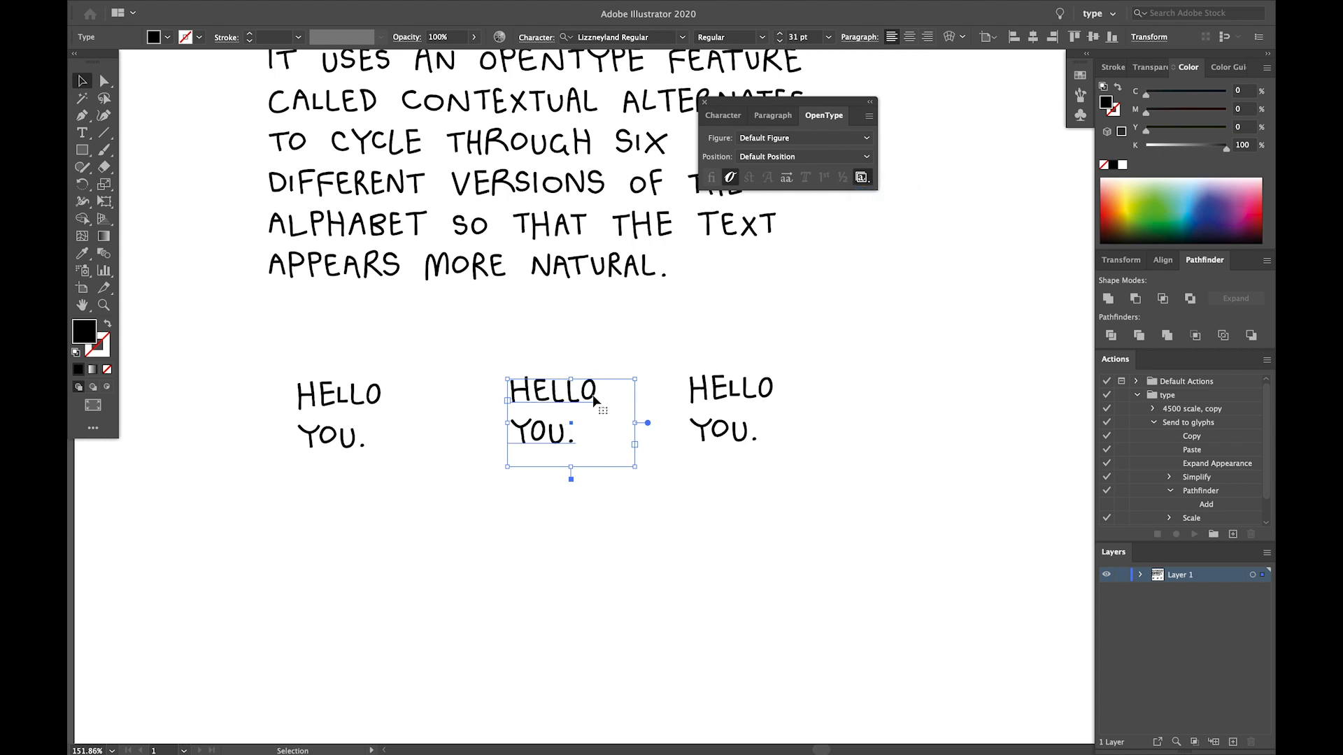
Step: Apply stylistic Set 2 to the rightmost "HELLO YOU." copy
left_click(728, 396)
left_click(861, 178)
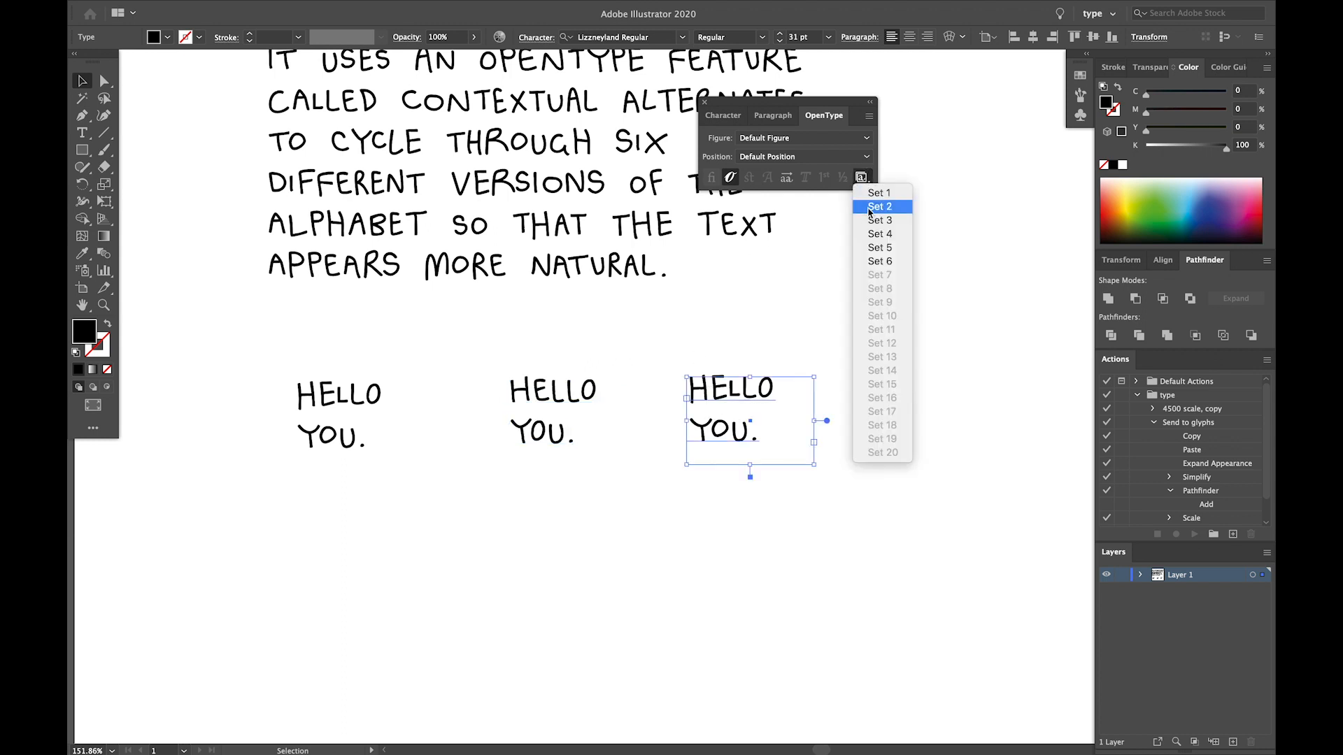
left_click(870, 208)
Step: Move the Set 2 copy below the original "HELLO YOU." and the Set 1 copy close beside the original
left_click_drag(745, 440, 361, 523)
left_click_drag(520, 420, 402, 418)
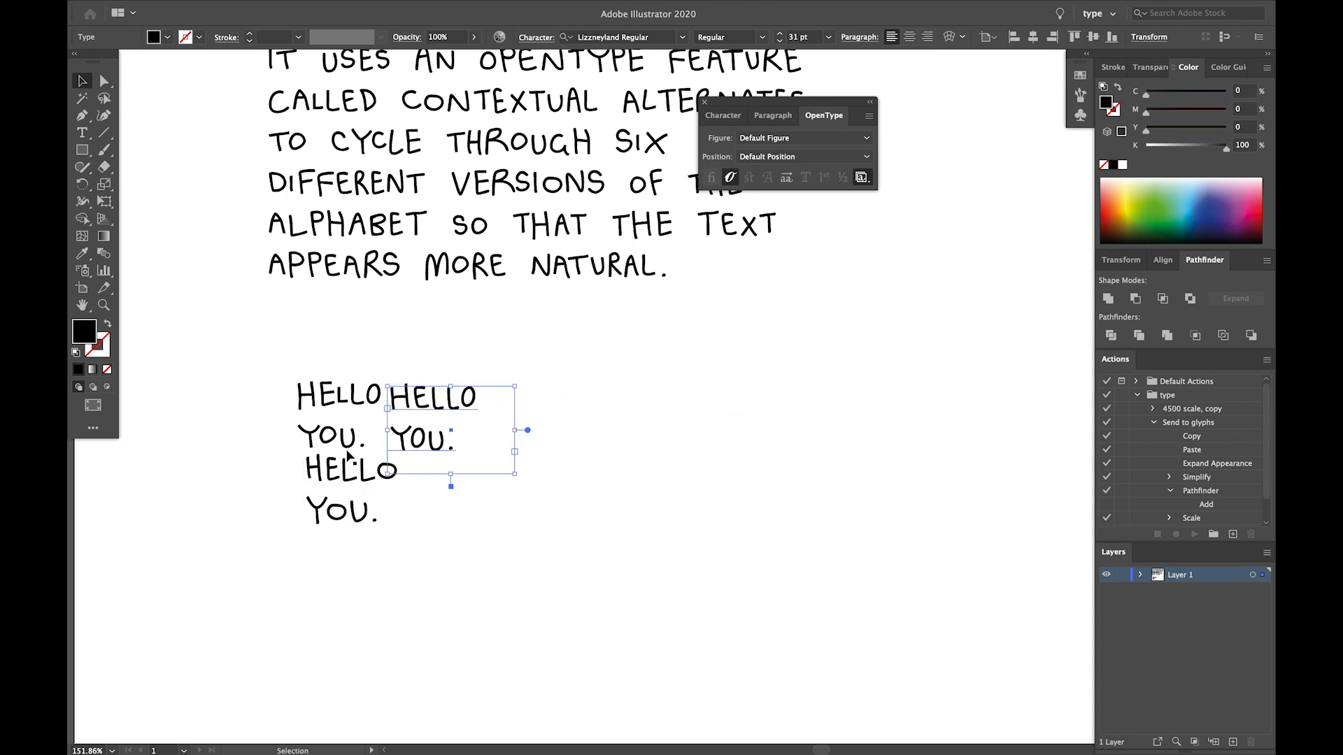
left_click_drag(348, 456, 363, 493)
Step: Duplicate the Set 1 copy to its right and switch the duplicate from stylistic Set 1 to Set 3
left_click_drag(433, 434, 649, 409)
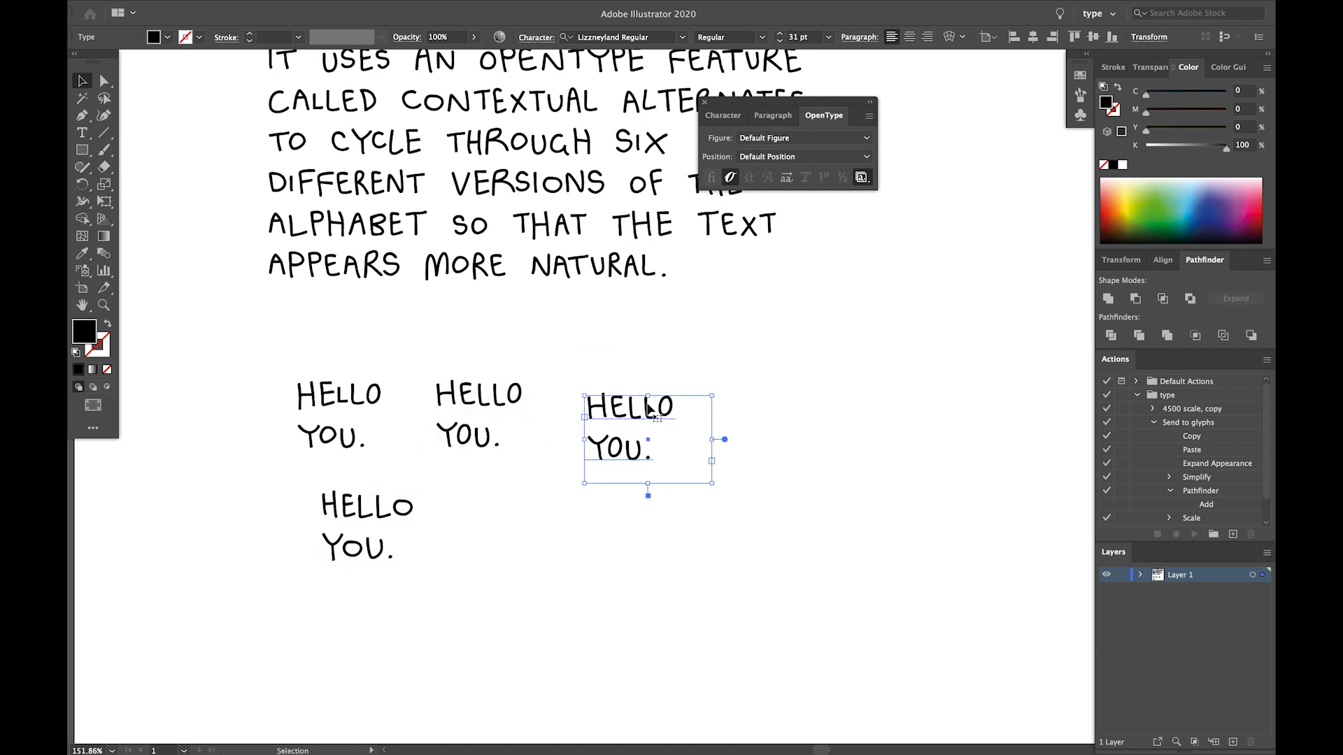
left_click(862, 178)
left_click(866, 221)
left_click(862, 177)
left_click(868, 194)
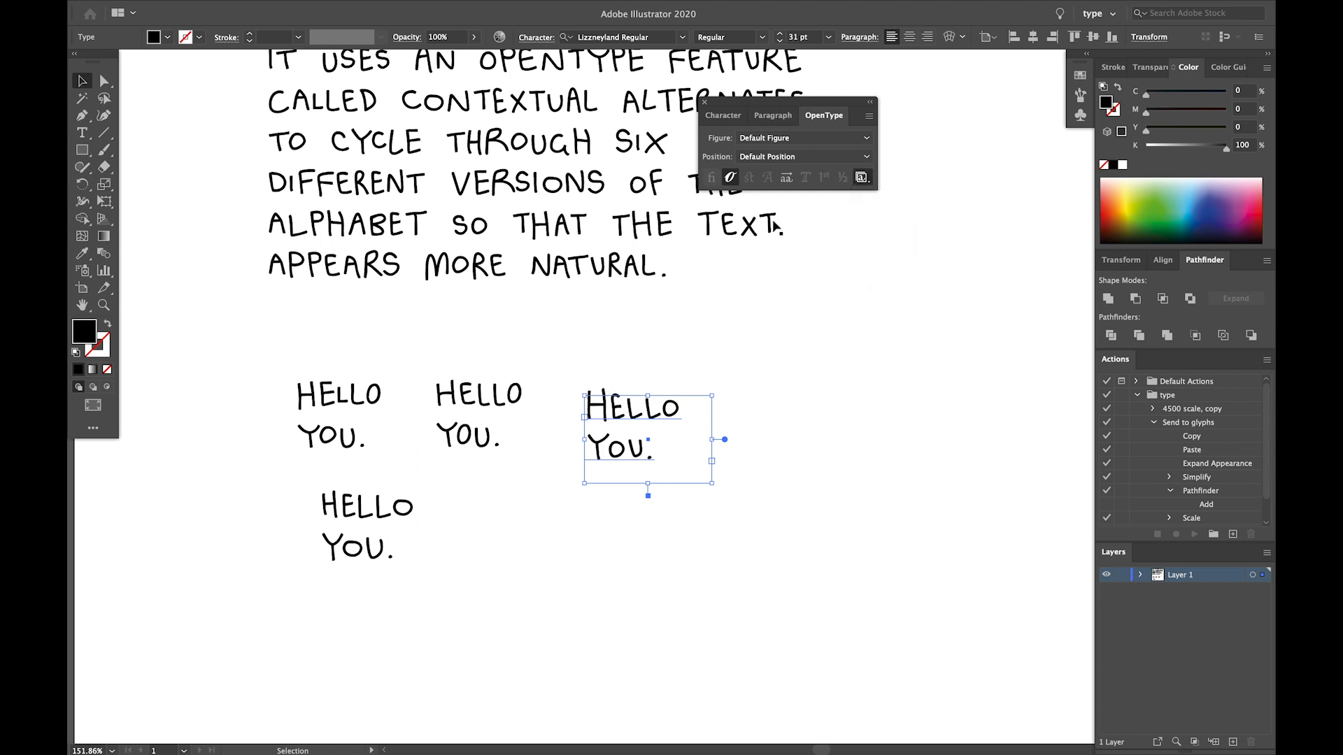
Step: Review the stylistic sets available and enabled for the newest "HELLO YOU." copy
left_click(861, 178)
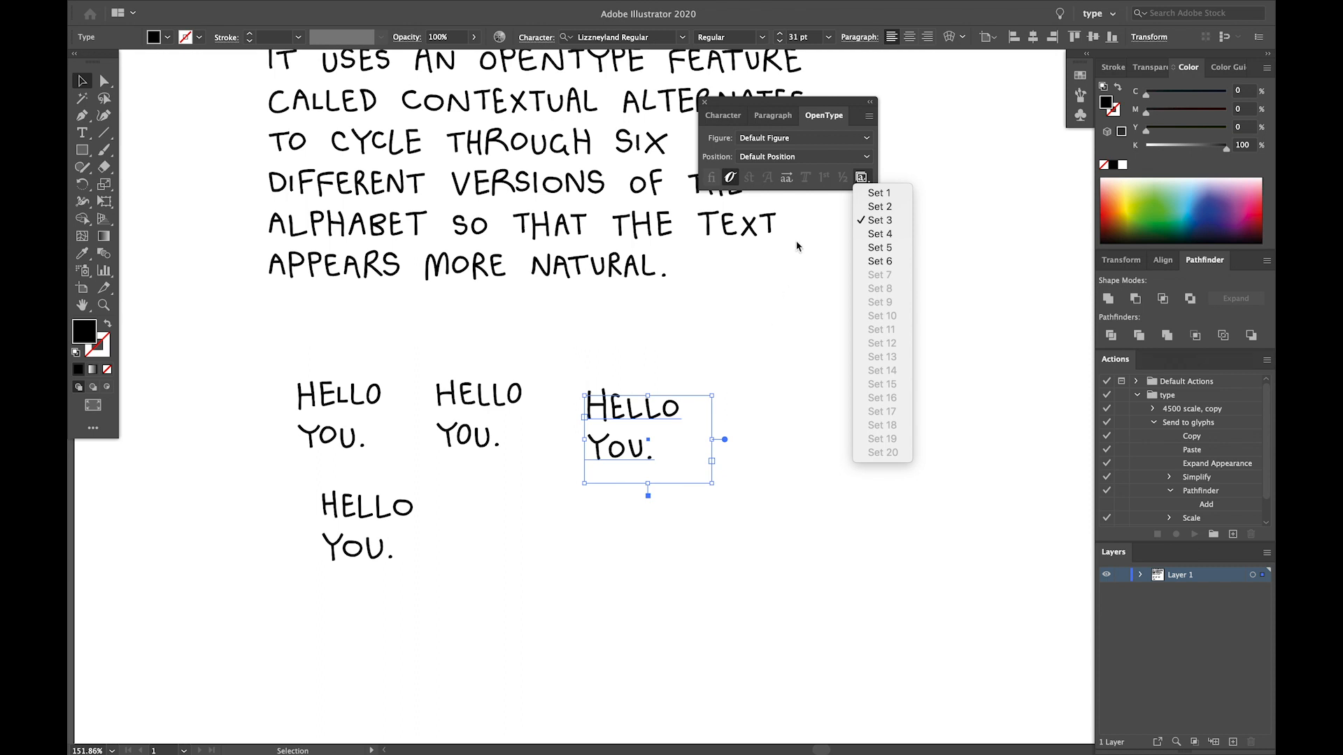
left_click(647, 354)
left_click(767, 367)
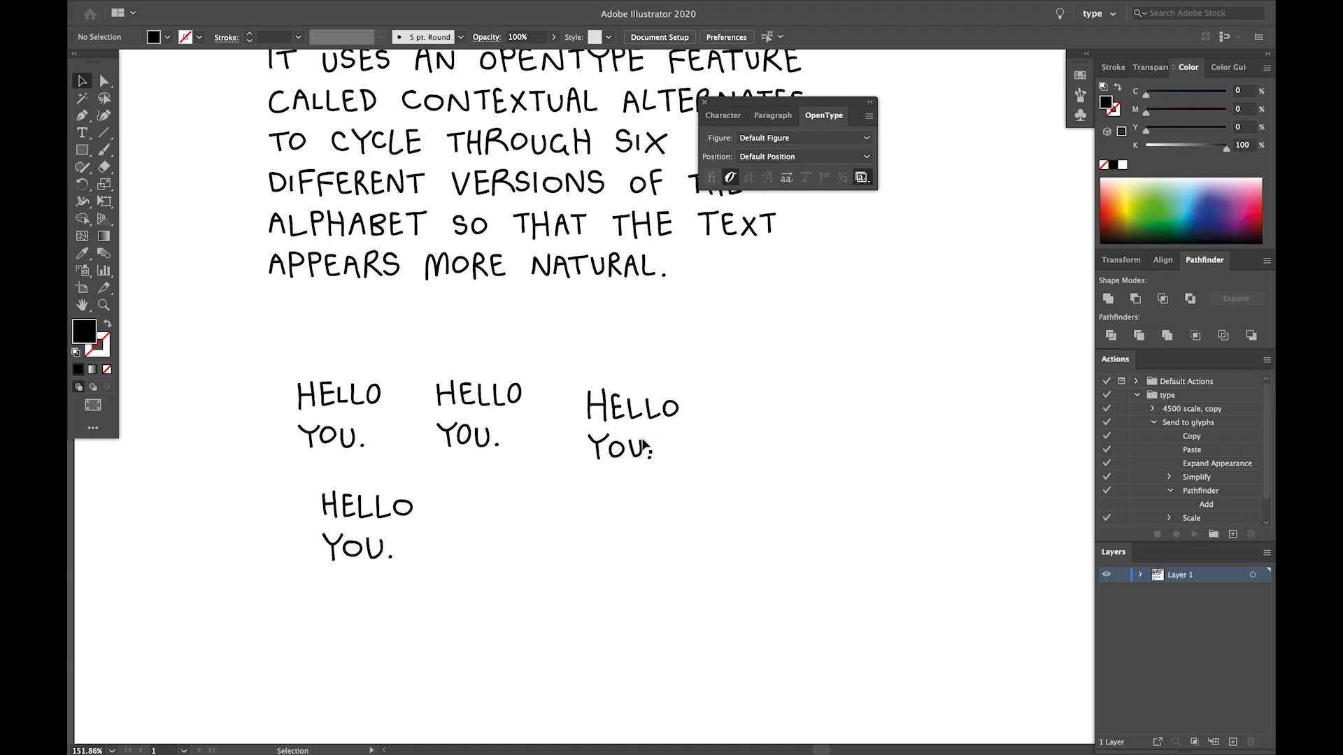
left_click(865, 177)
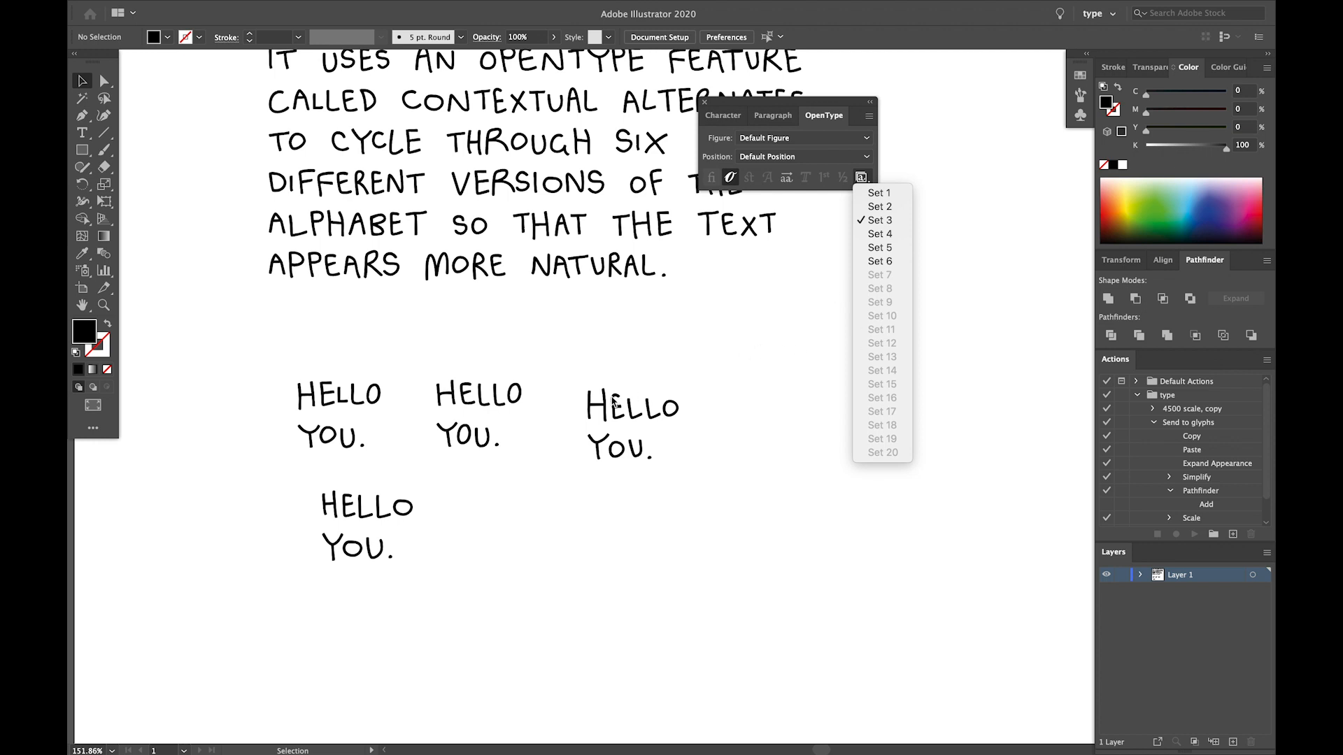
left_click(656, 399)
Step: Nudge the H and E of the rightmost "HELLO" individually with the Touch Type tool
left_click(657, 402)
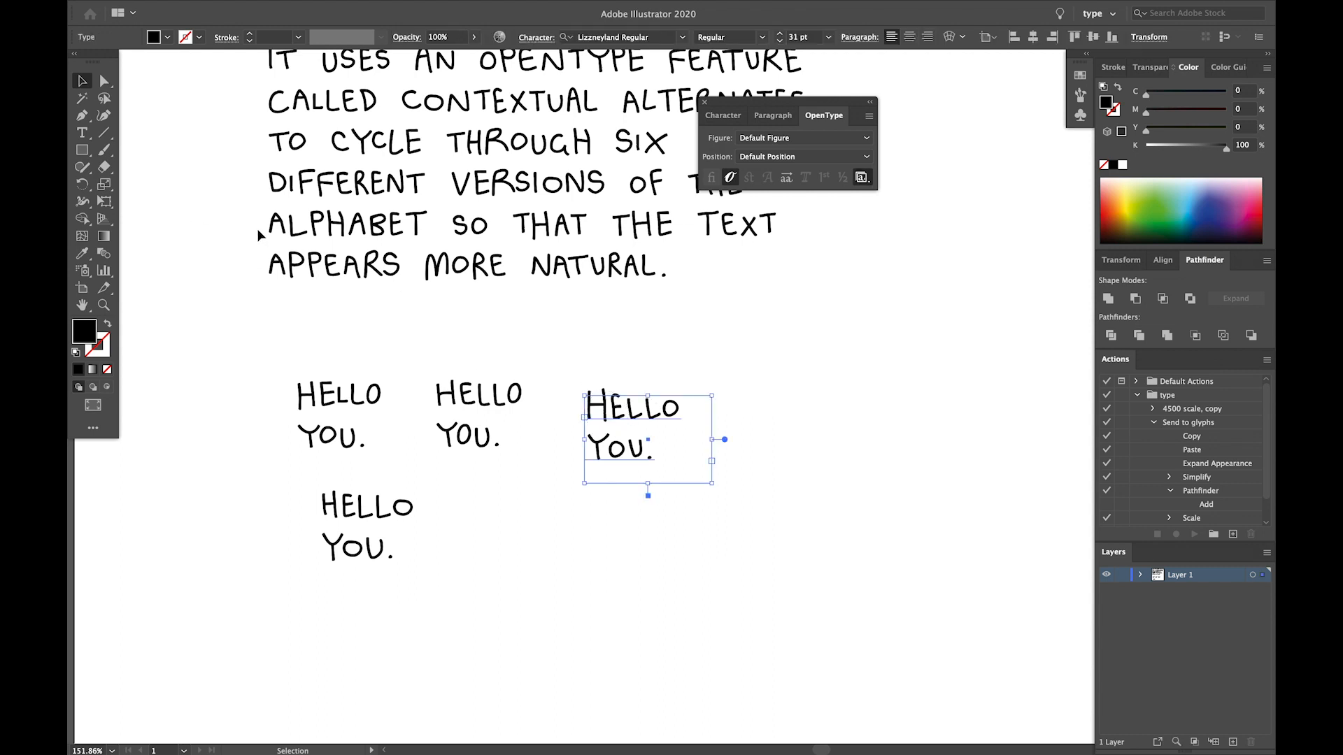
left_click(82, 133)
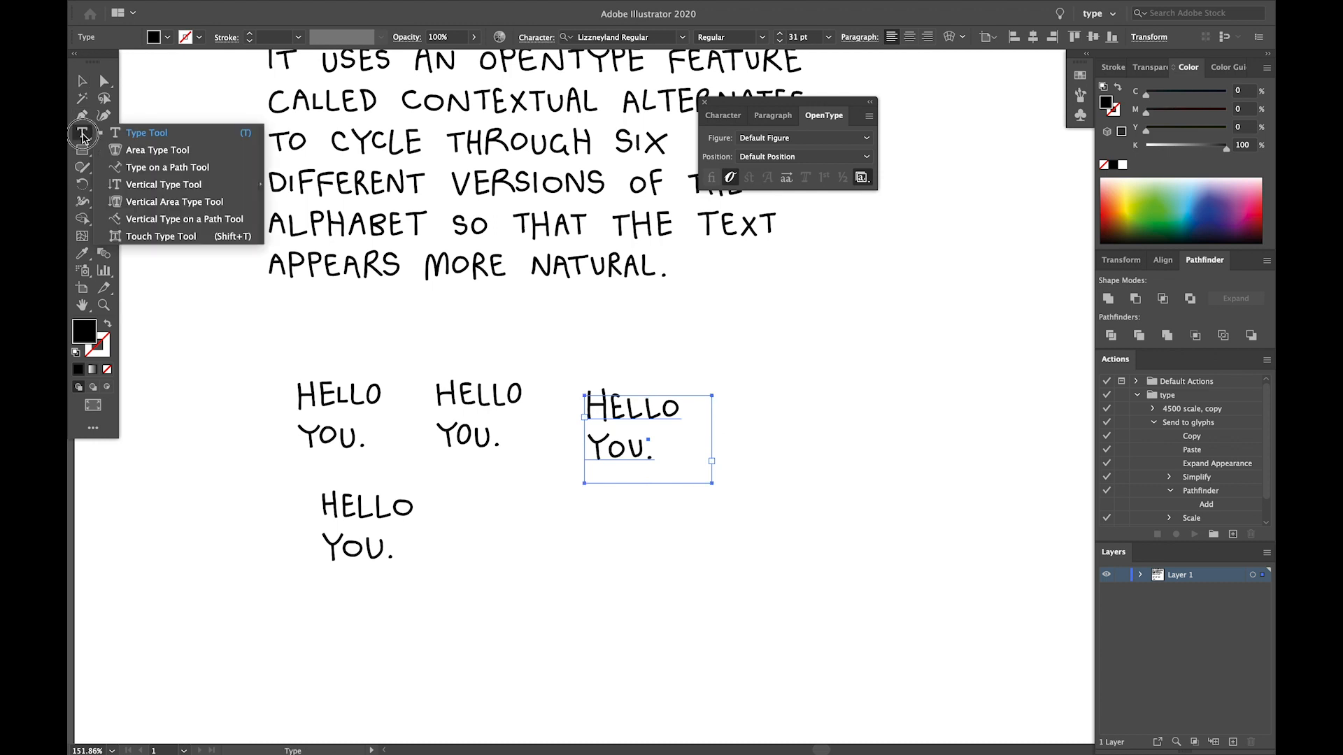
left_click(161, 237)
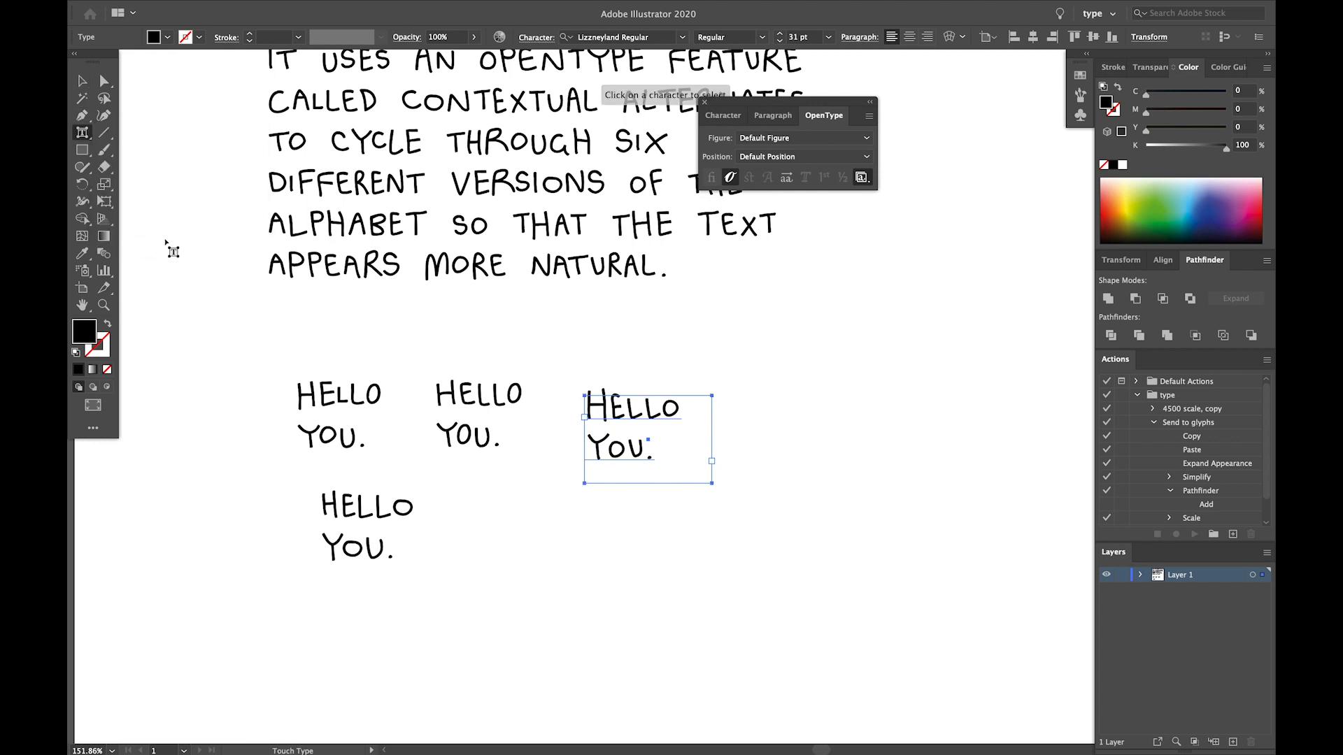
left_click(602, 416)
left_click_drag(611, 386, 624, 414)
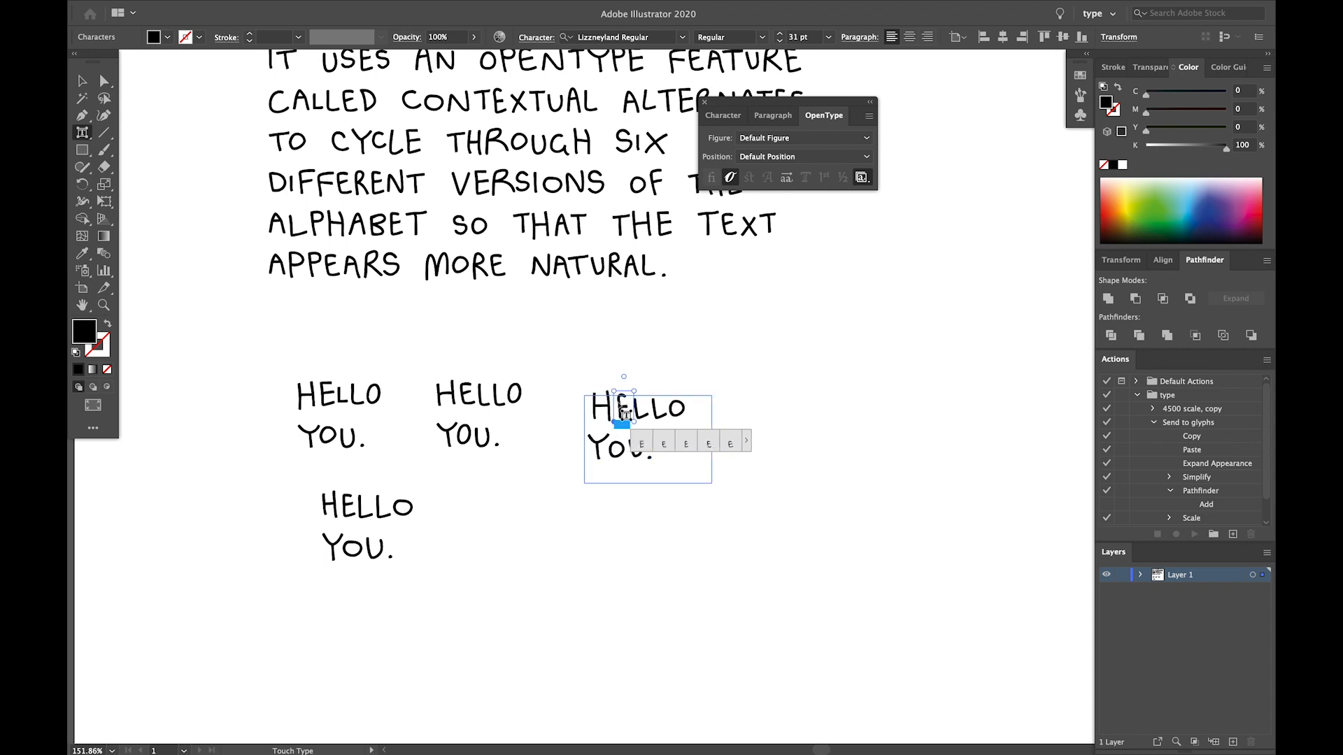
left_click(620, 410)
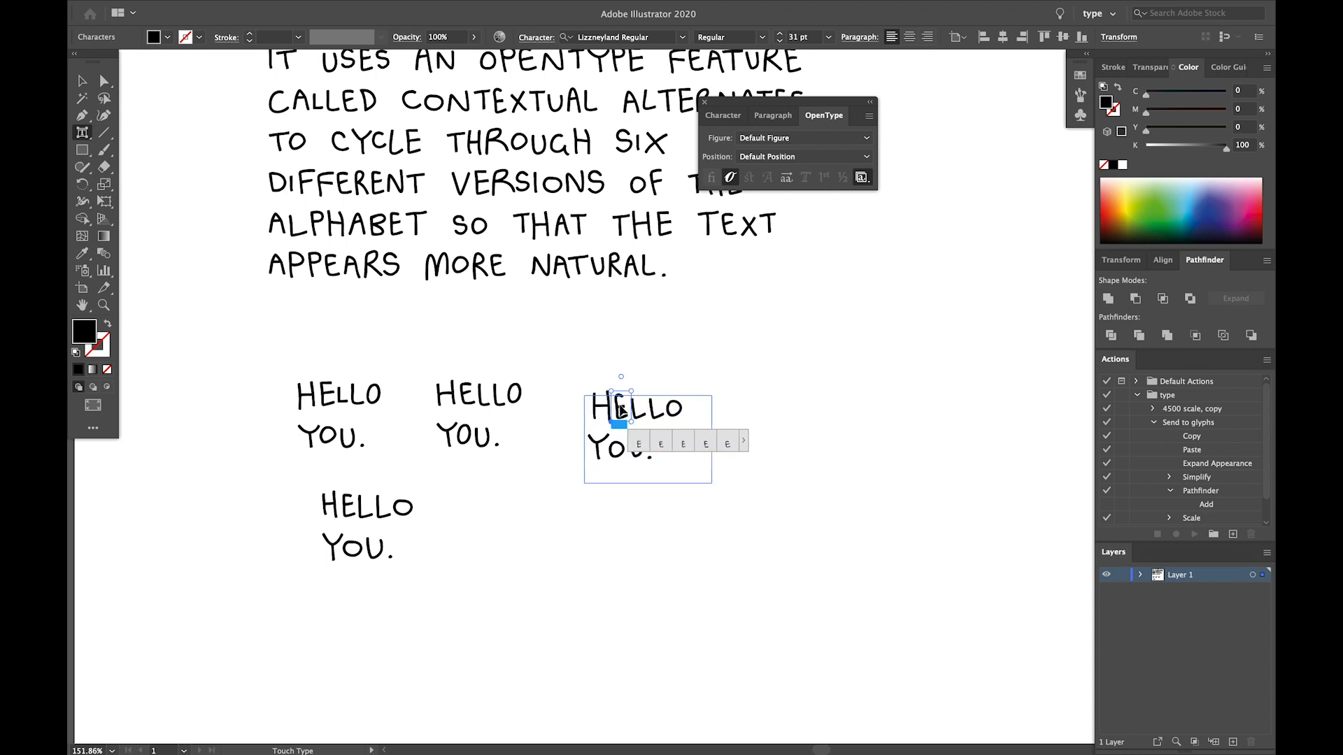
left_click(646, 378)
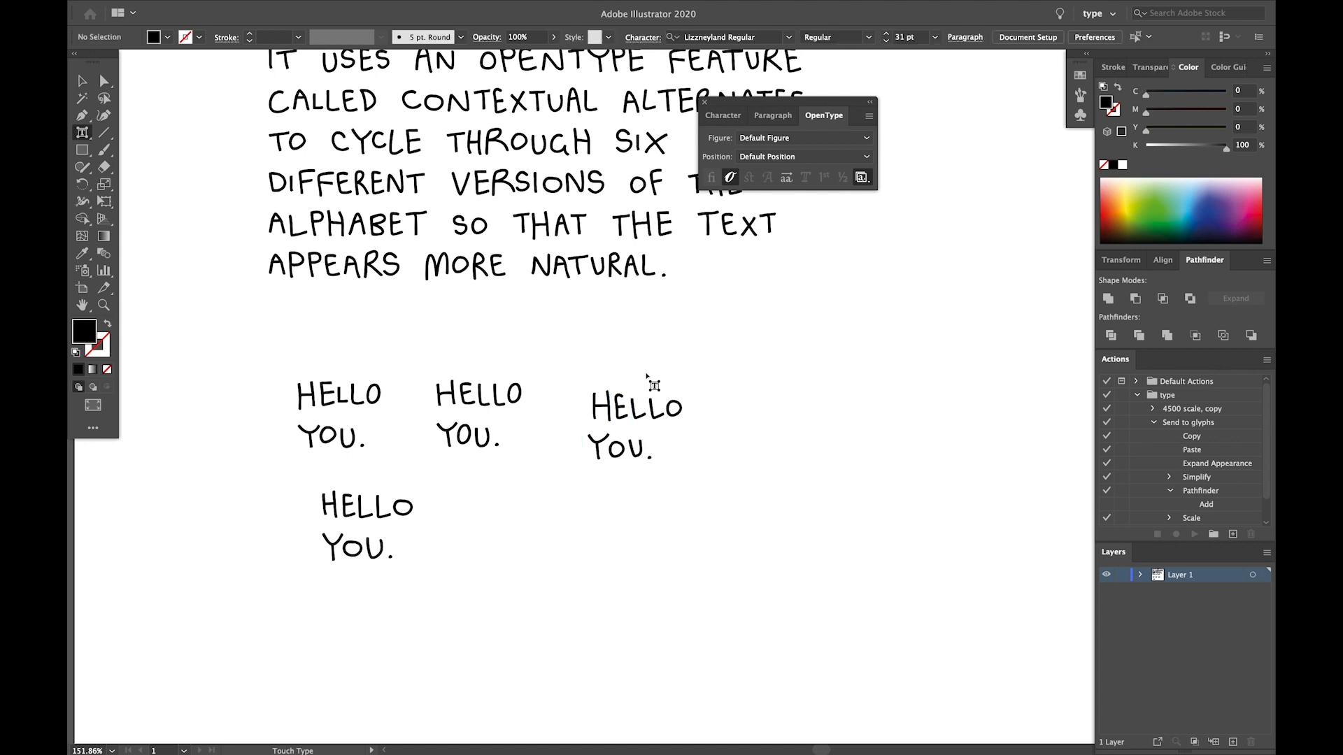
Step: Adjust both L's and the O of the rightmost "HELLO" individually so they sit closer together at varied heights
scroll(646, 377, "up", 5)
left_click(573, 478)
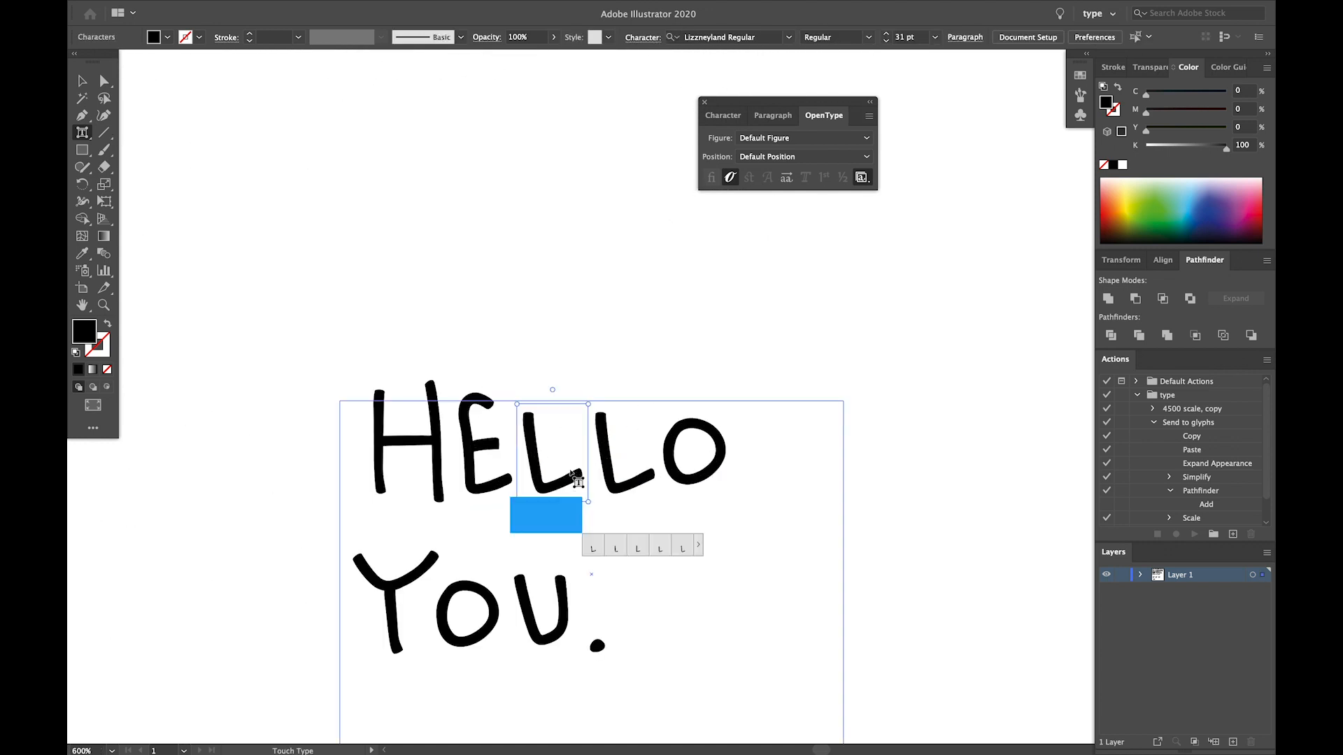
left_click_drag(548, 386, 563, 390)
left_click(664, 423)
left_click_drag(672, 441, 530, 446)
left_click(561, 456)
left_click(690, 443)
left_click_drag(688, 445, 633, 434)
Step: Move the O of the rightmost "YOU." slightly closer to the Y with the Touch Type tool
left_click(406, 598)
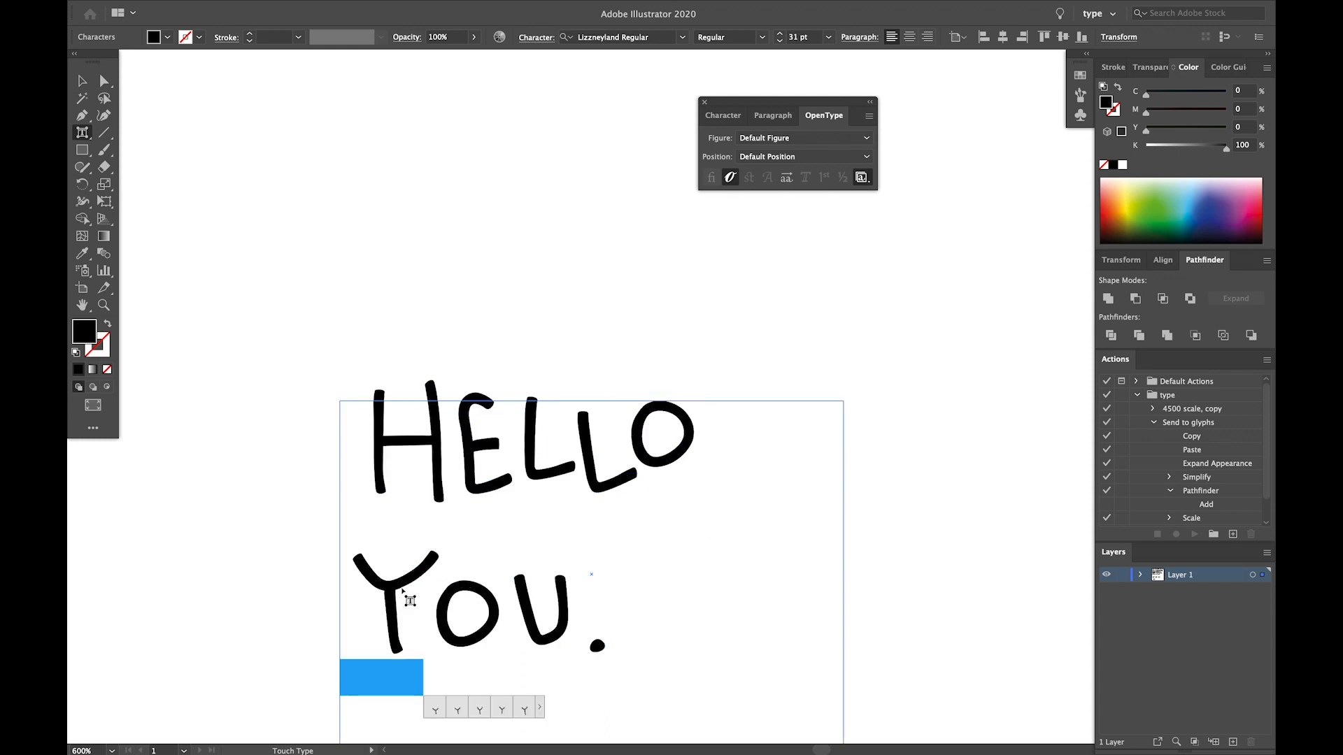
left_click(464, 614)
left_click_drag(464, 614, 451, 603)
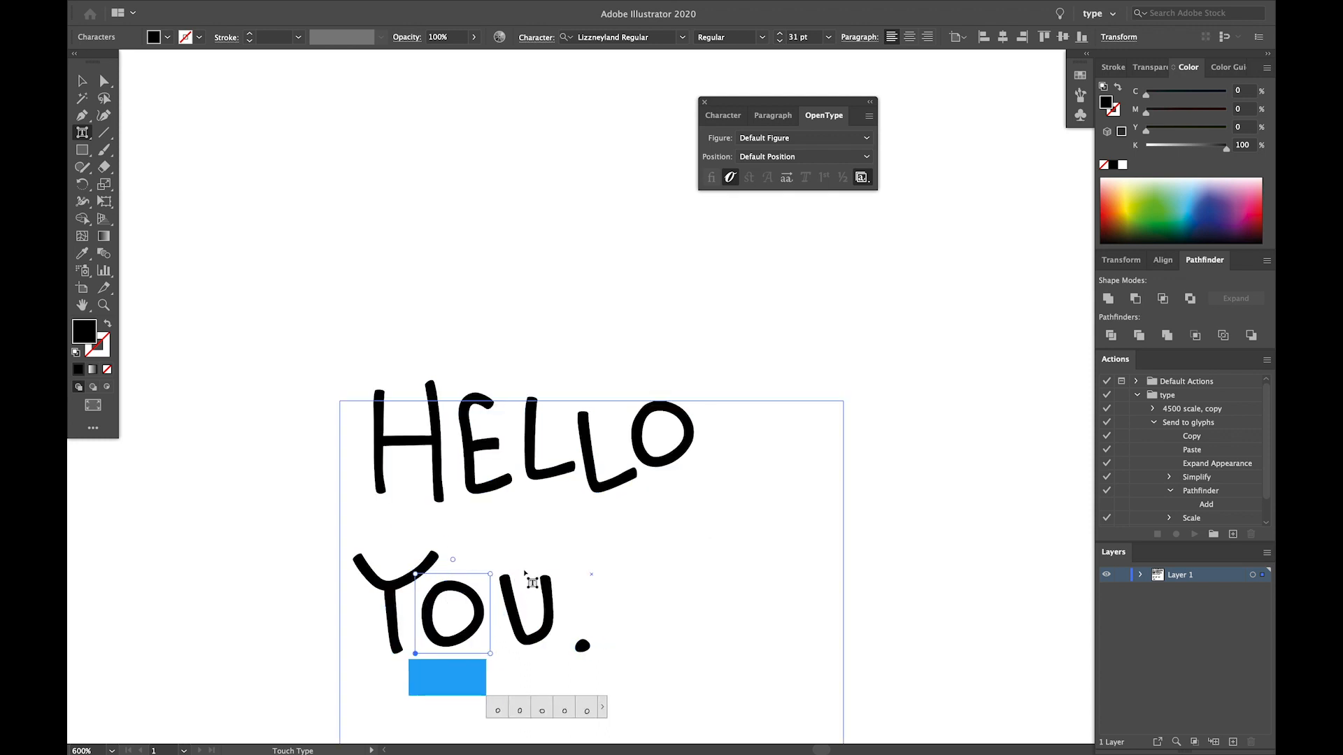
left_click(517, 607)
left_click(610, 606)
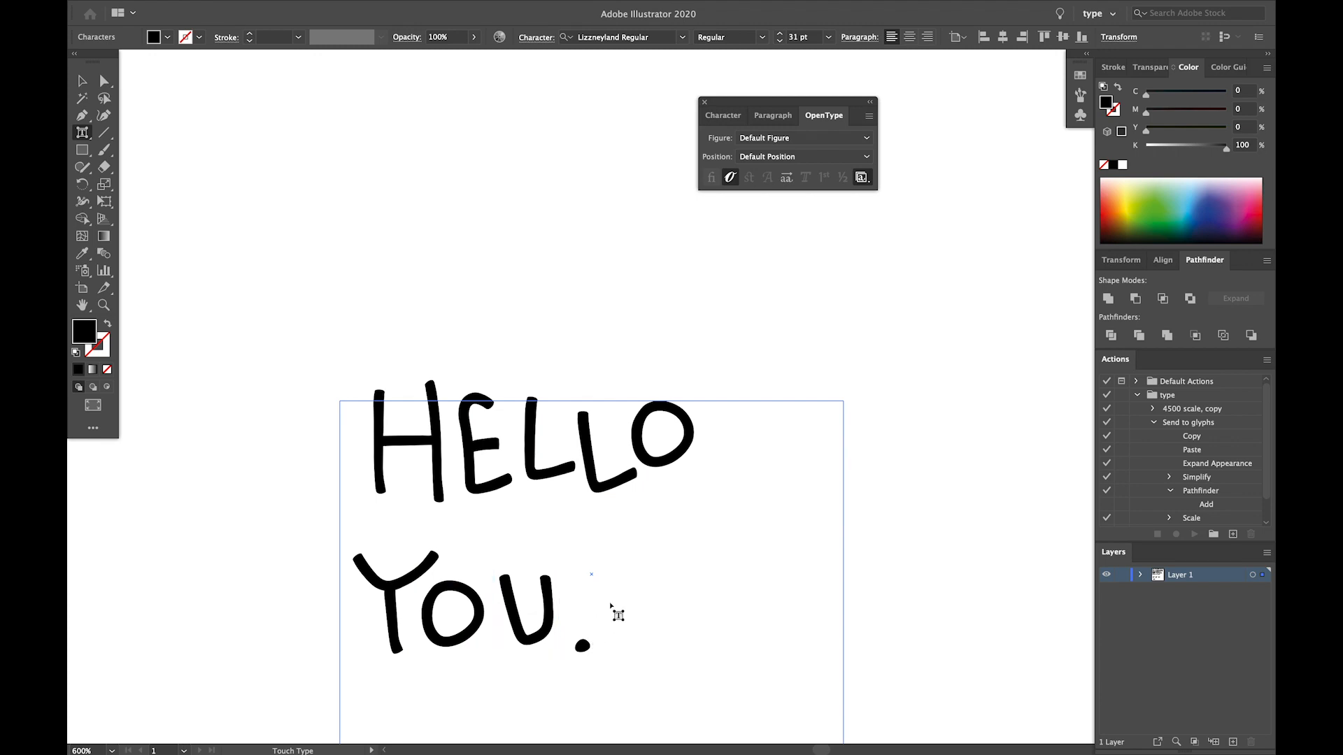
Step: Check which font styles are available for Lizzneyland and deselect the rightmost "HELLO YOU." copy
key("ctrl+minus")
key("ctrl+minus")
key("ctrl+minus")
key("ctrl+minus")
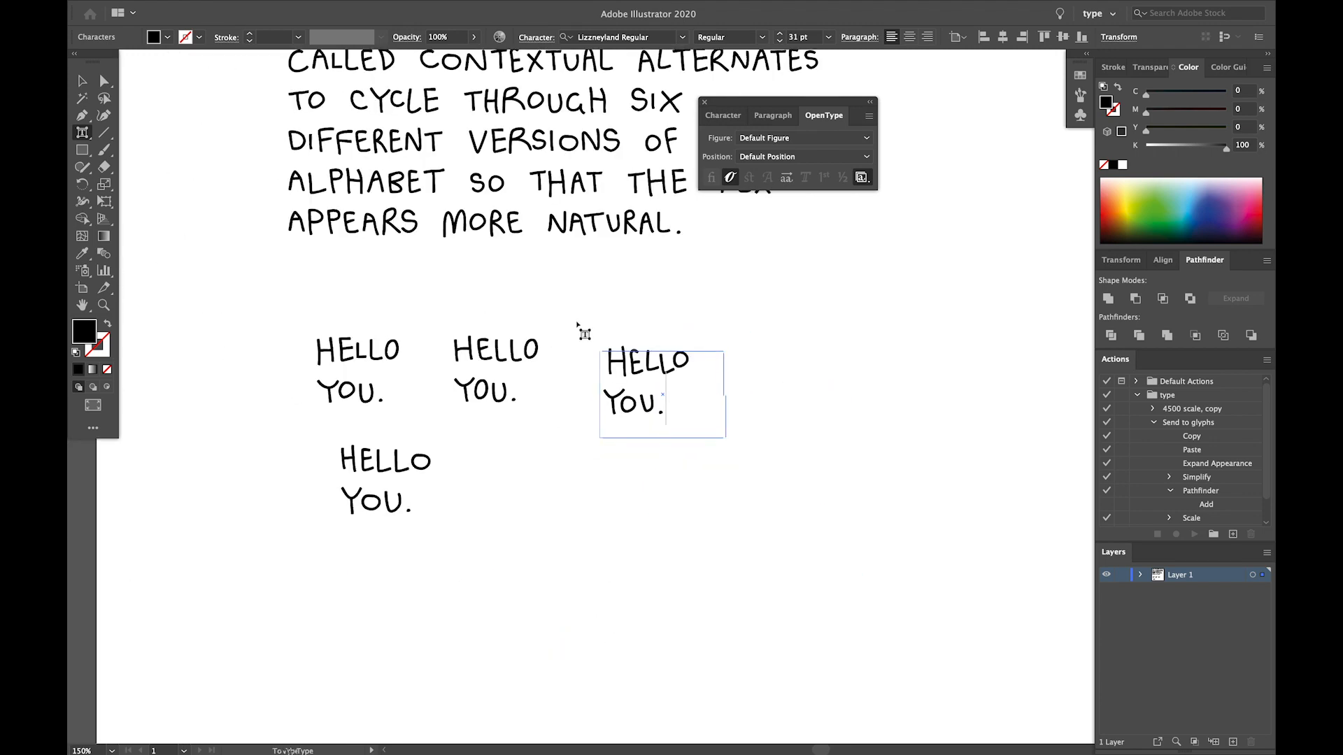
scroll(579, 327, "up", 3)
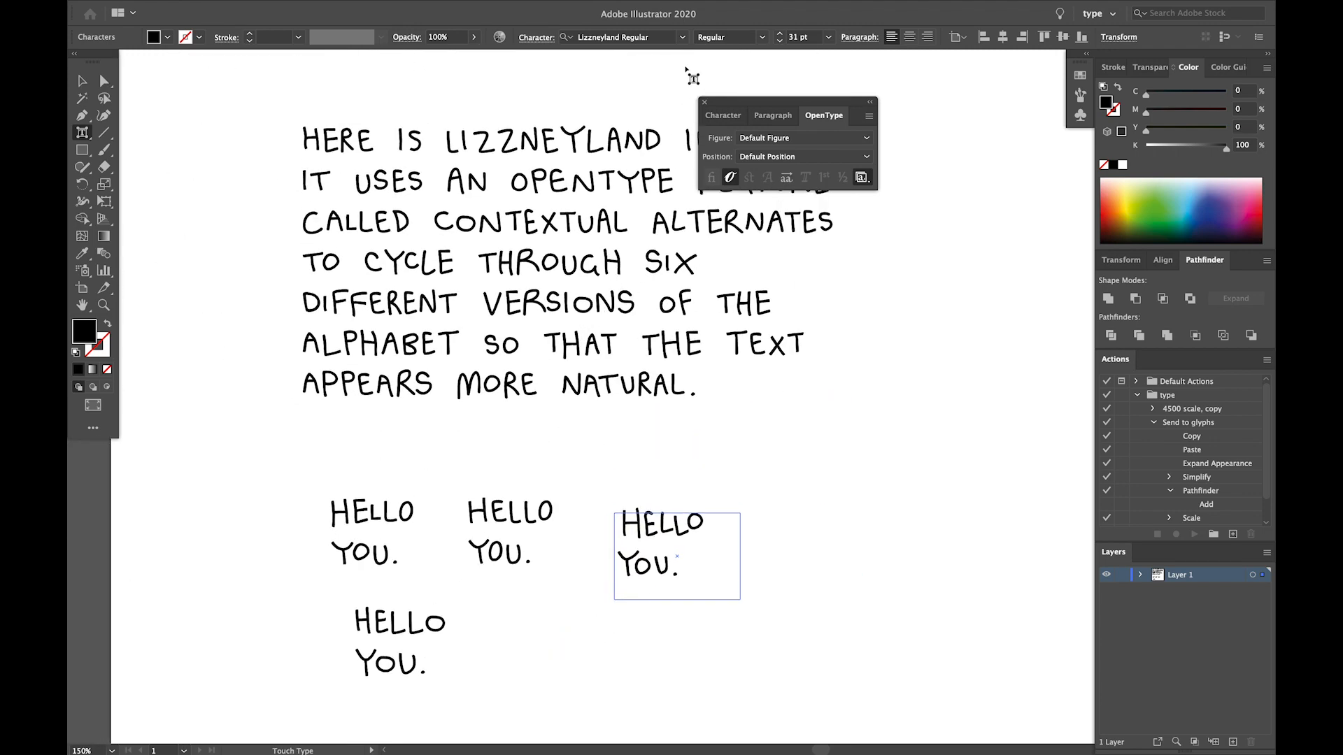
left_click(761, 42)
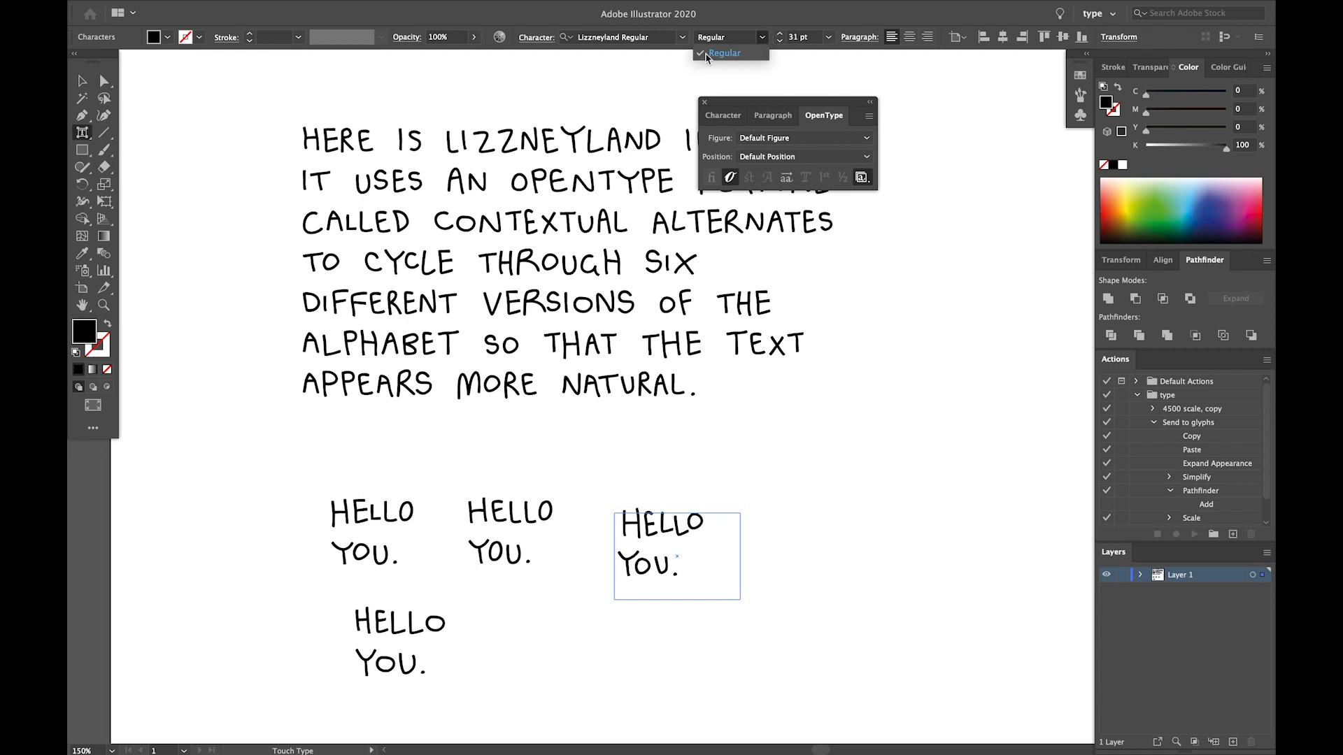
left_click(764, 50)
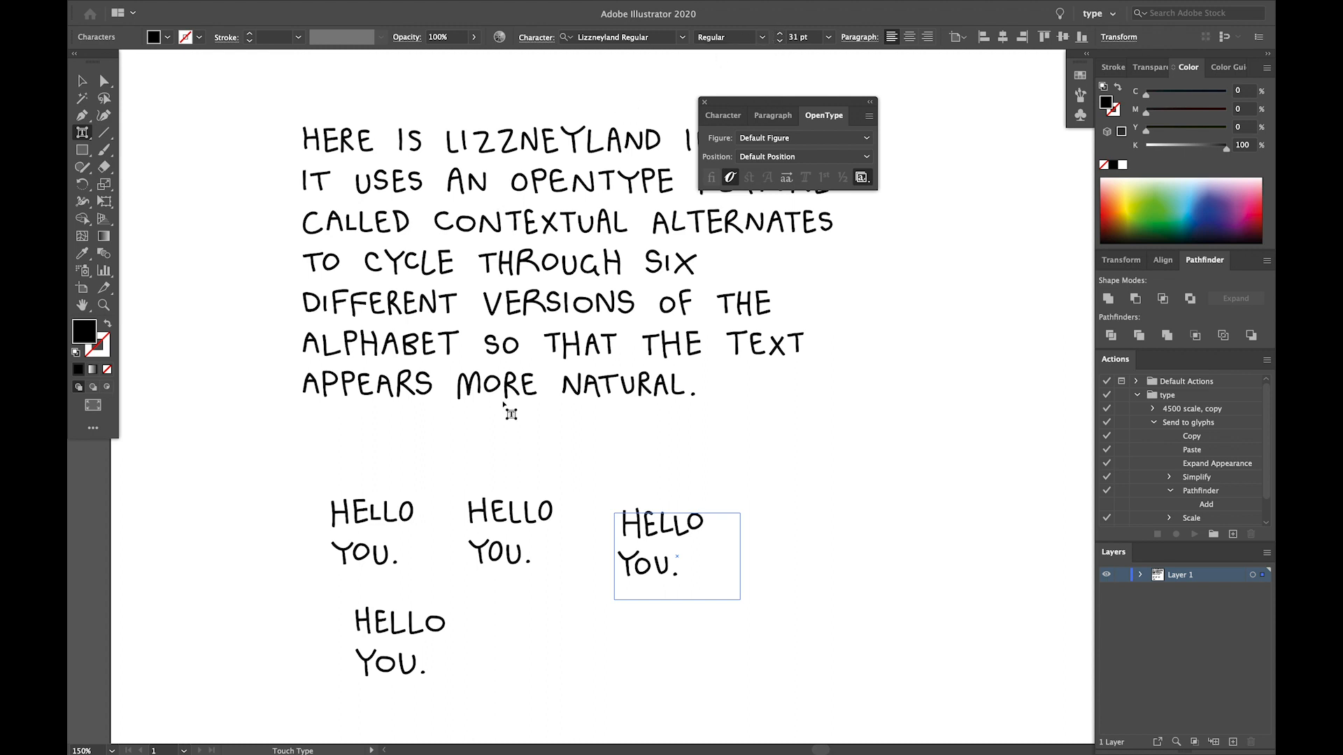
scroll(507, 409, "up", 2)
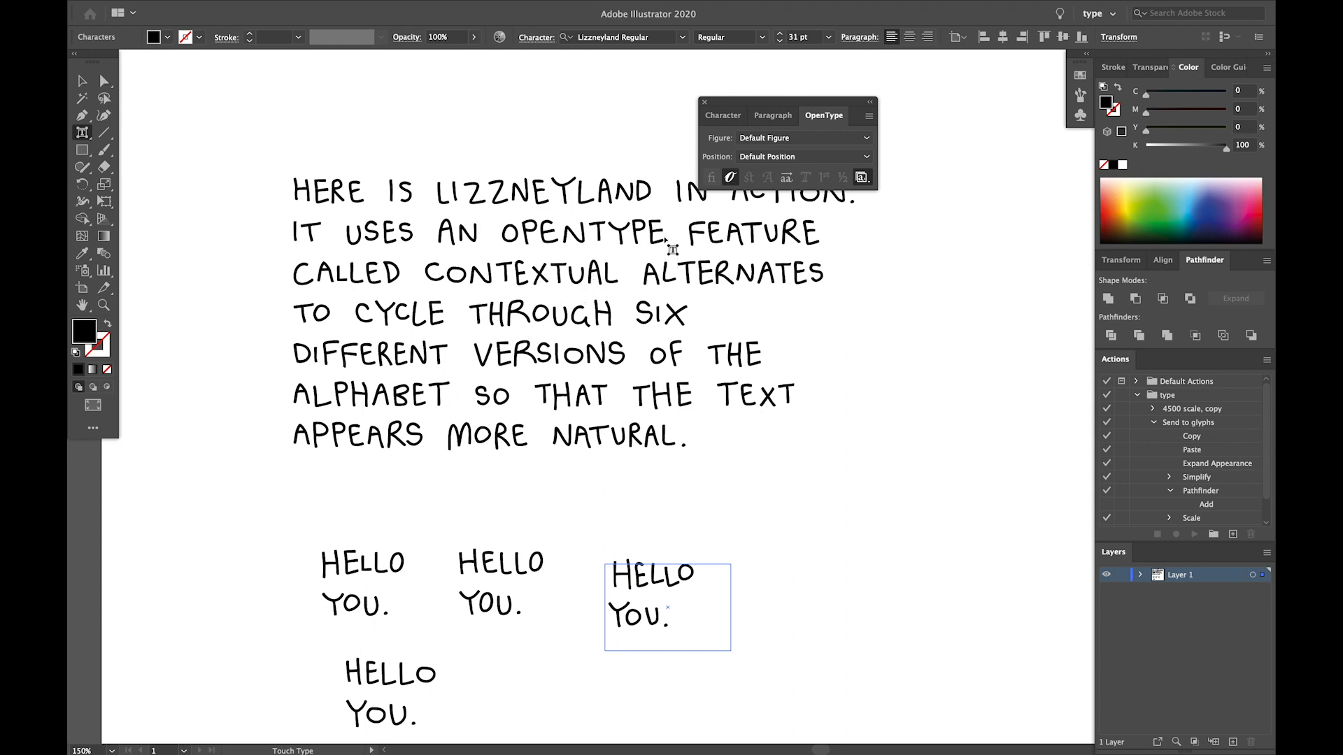
left_click(759, 38)
left_click(796, 402)
left_click(900, 466)
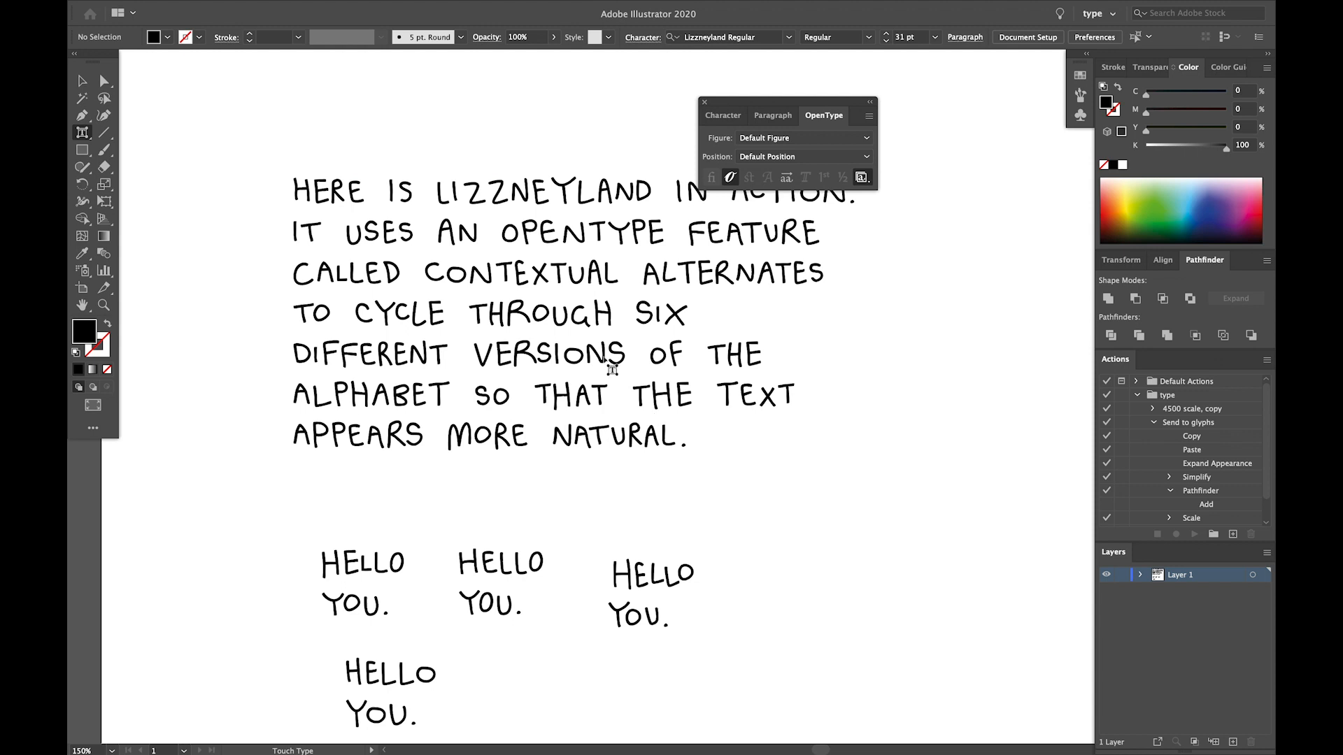